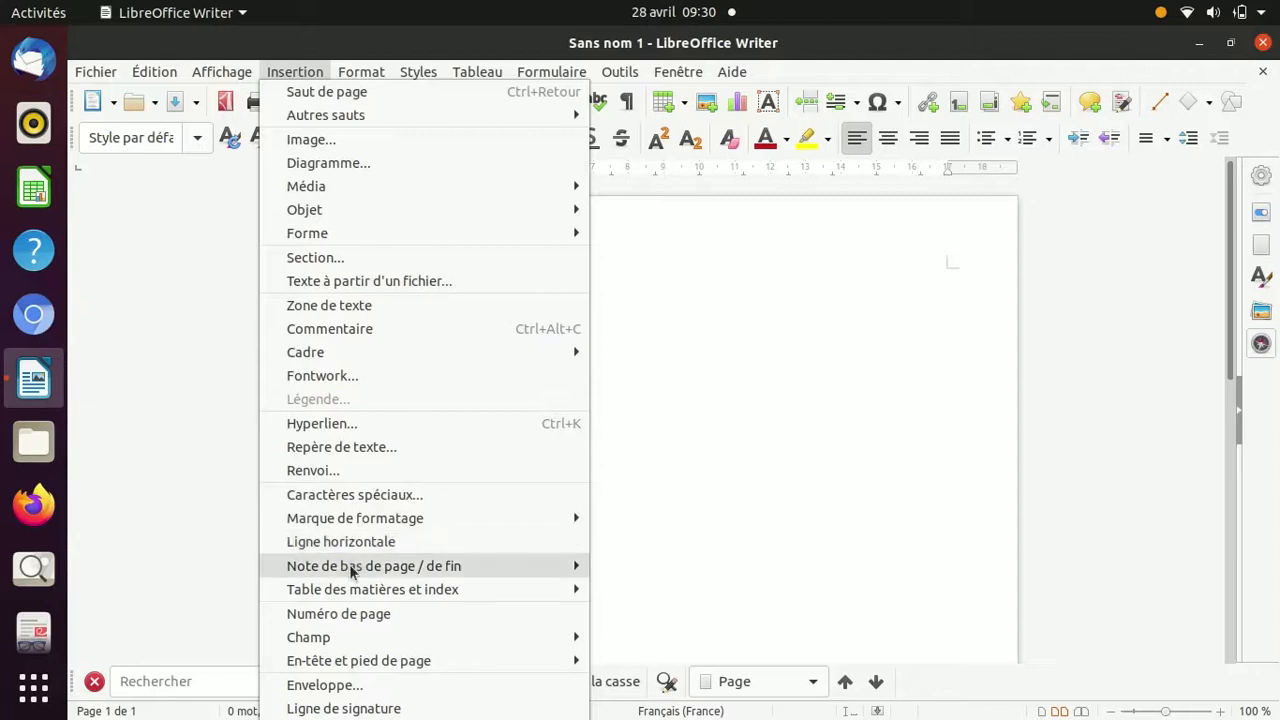
Step: Add a footer for the default page style (Style par défaut) and insert the page number in it
{"action": "mouse_move", "coordinate": [351, 590]}
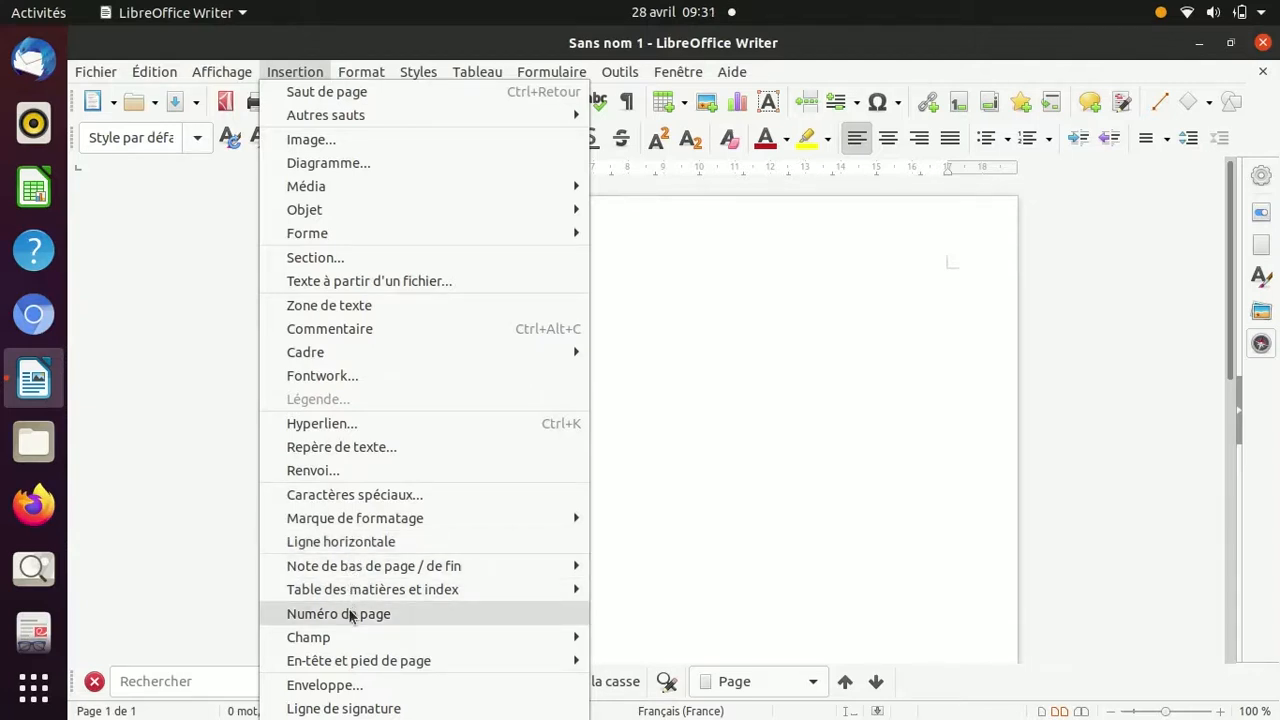
{"action": "mouse_move", "coordinate": [357, 666]}
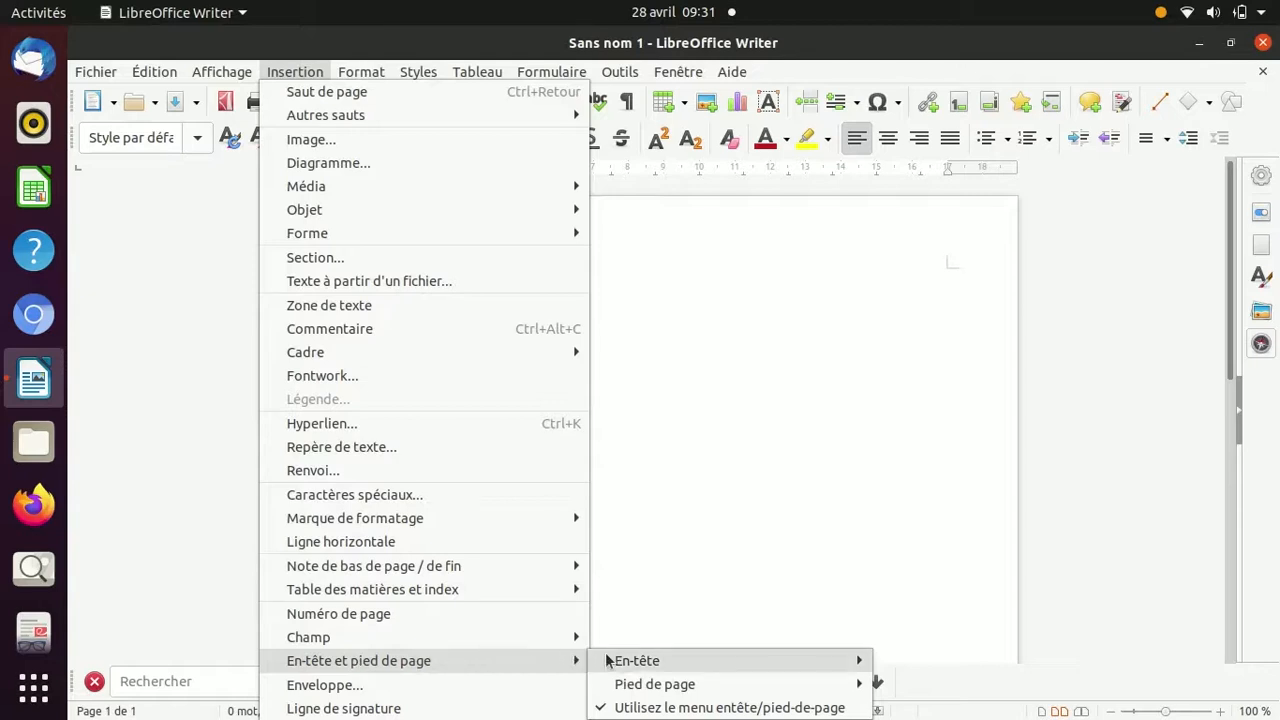
{"action": "mouse_move", "coordinate": [622, 689]}
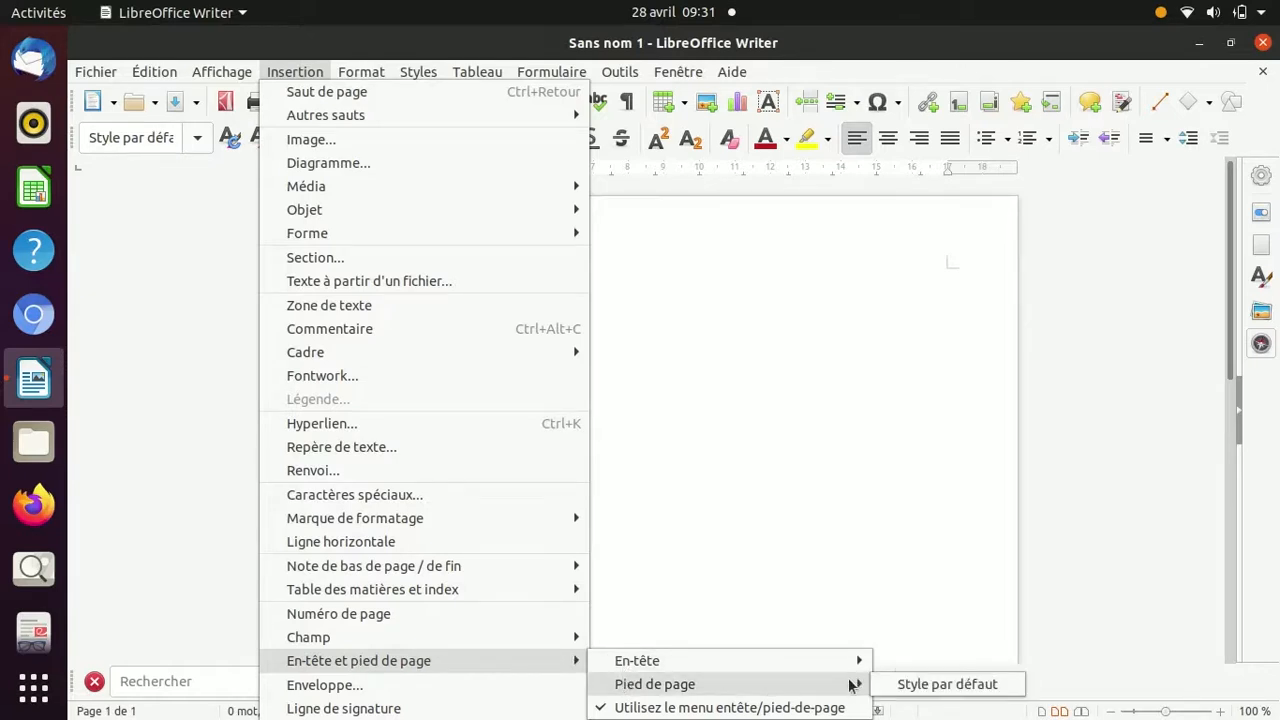
{"action": "left_click", "coordinate": [920, 686]}
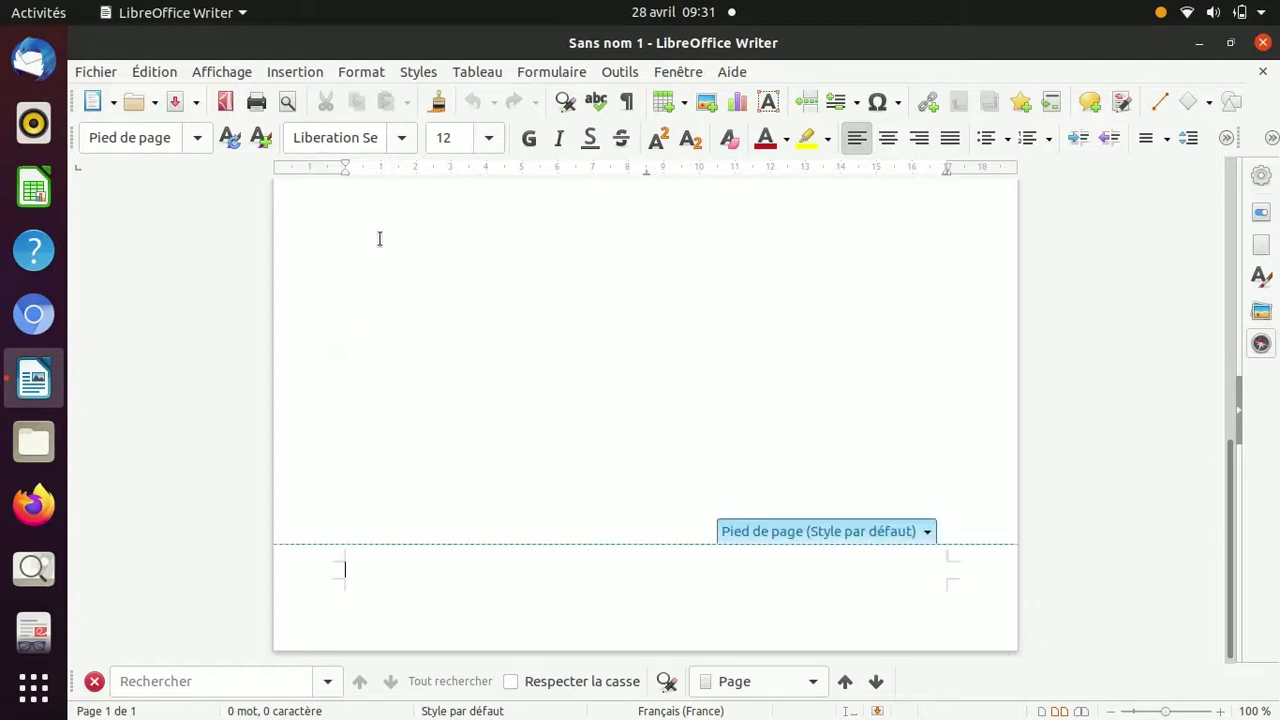
{"action": "left_click", "coordinate": [290, 78]}
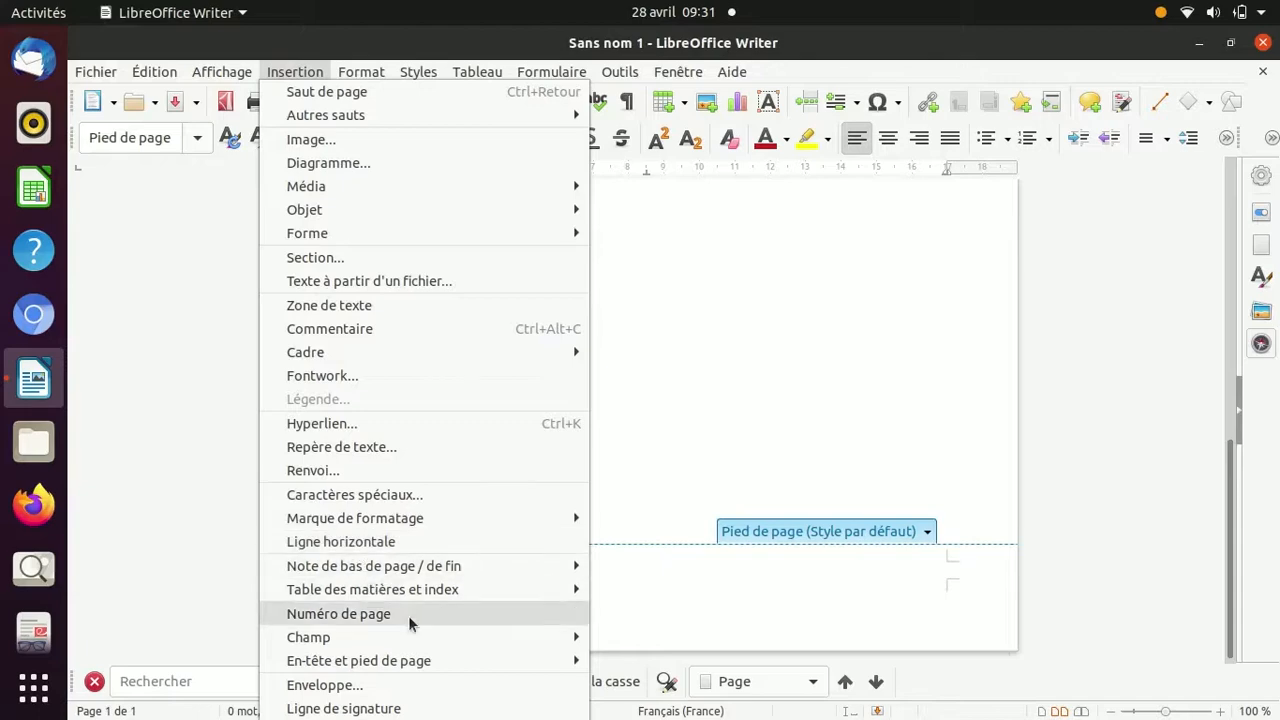
{"action": "left_click", "coordinate": [480, 614]}
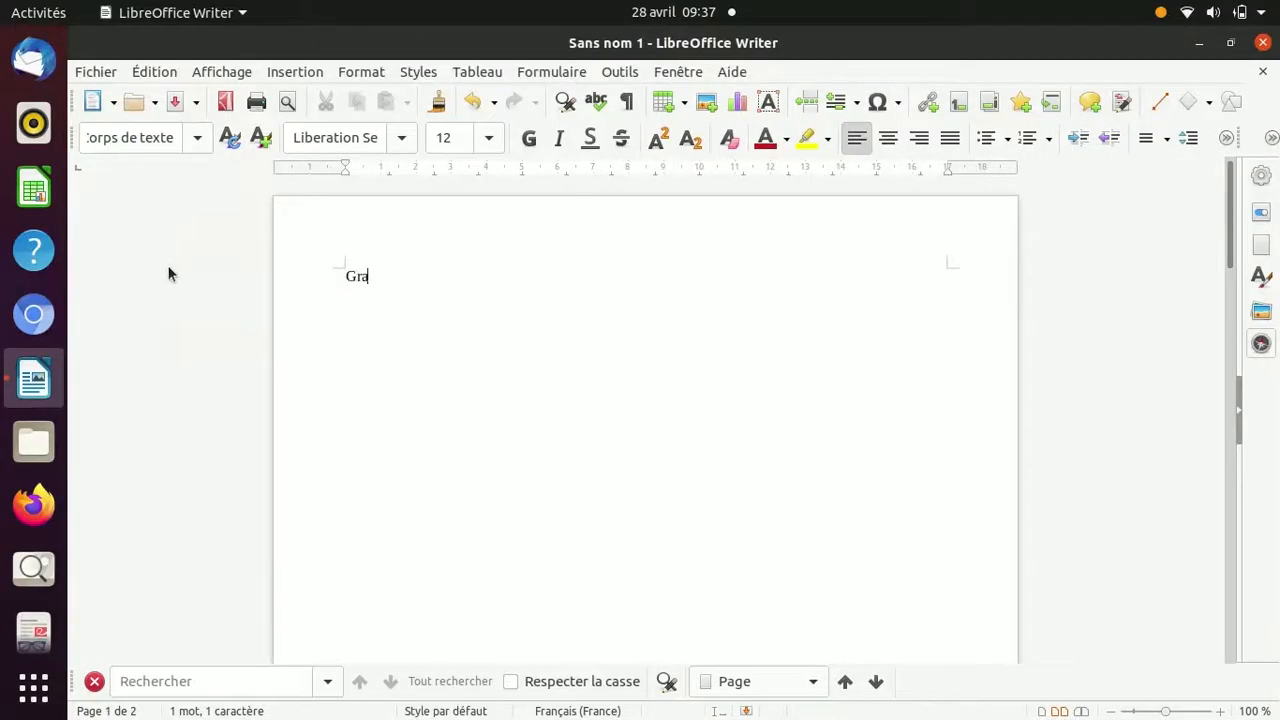
Step: Complete the first line as "Grand titre", apply the Titre 1 style to it and start a new line below
{"action": "type", "text": "nd titre"}
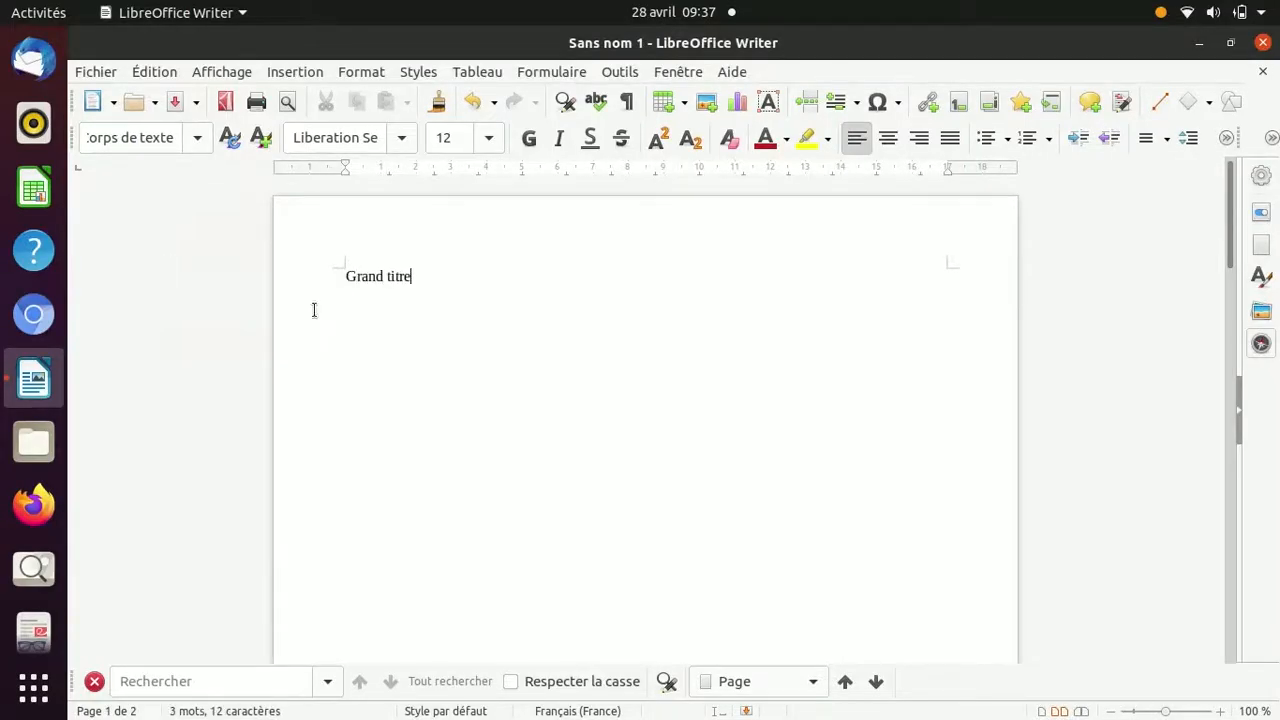
{"action": "left_click_drag", "start_coordinate": [426, 277], "coordinate": [171, 167]}
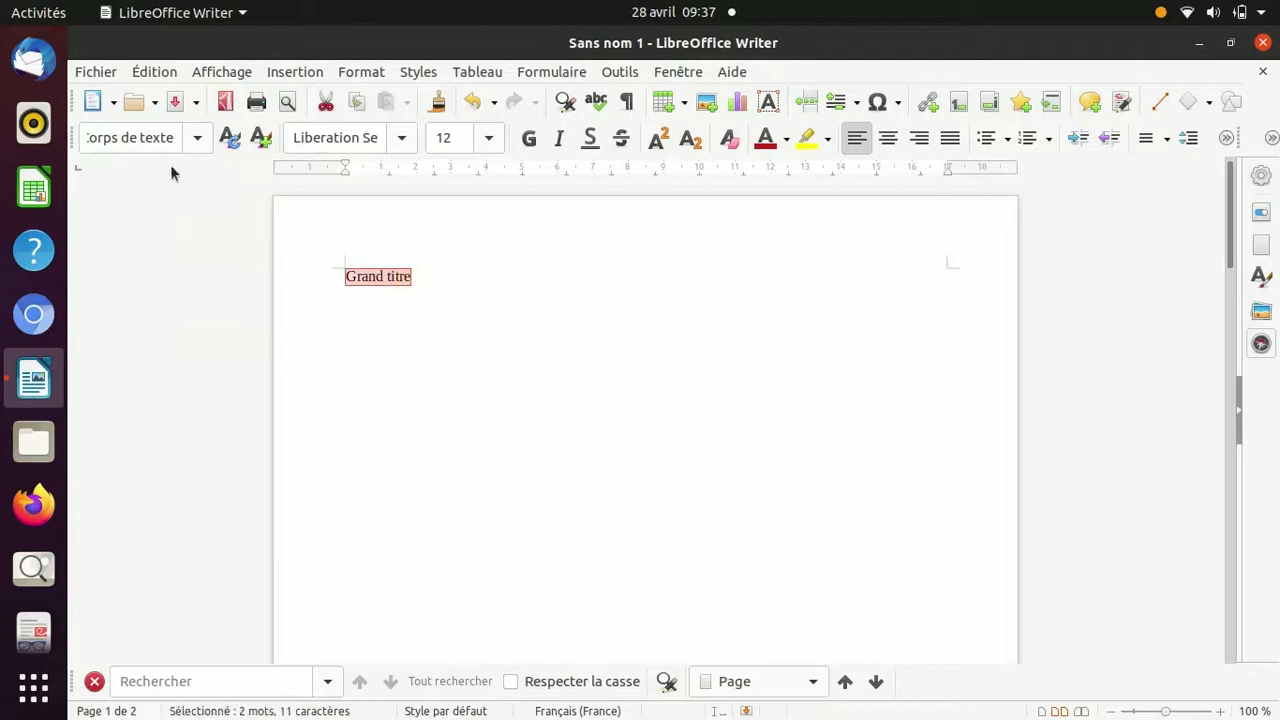
{"action": "left_click", "coordinate": [199, 139]}
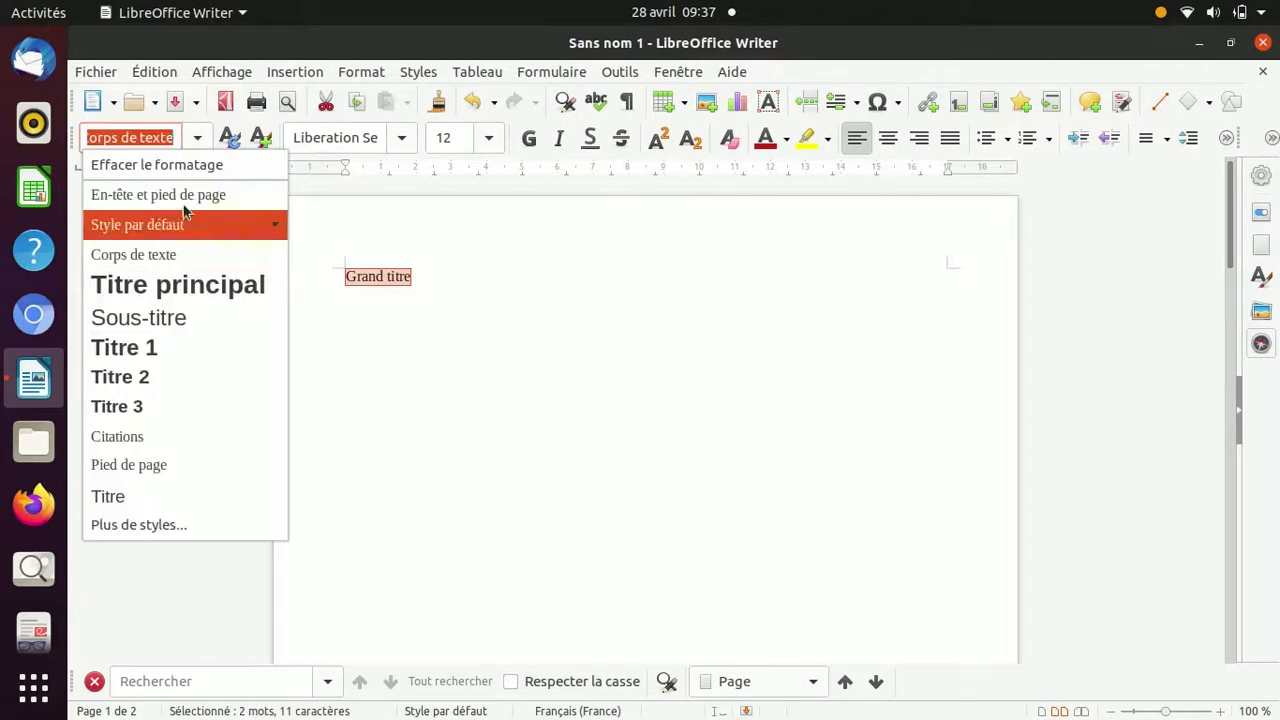
{"action": "left_click", "coordinate": [170, 341]}
{"action": "left_click", "coordinate": [574, 290]}
{"action": "key", "text": "Return"}
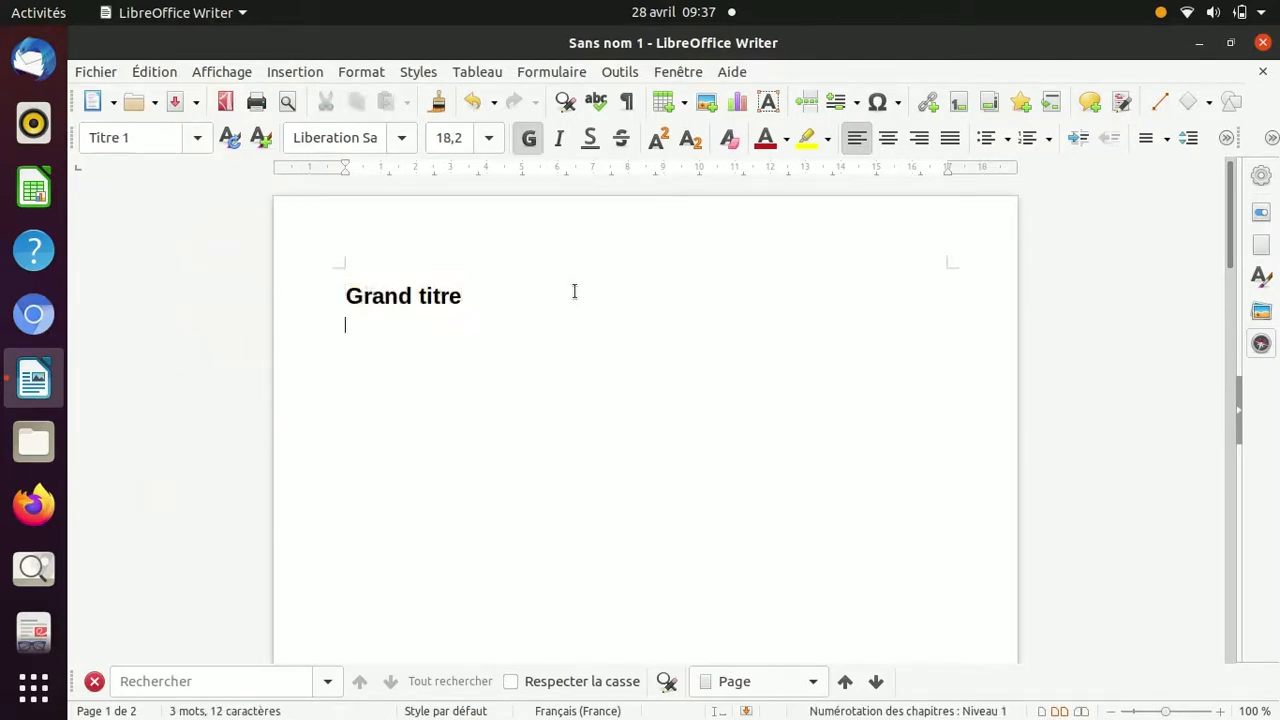
Step: Enter "Sous titre" below Grand titre and apply the Titre 2 style to it
{"action": "type", "text": "Sous titre"}
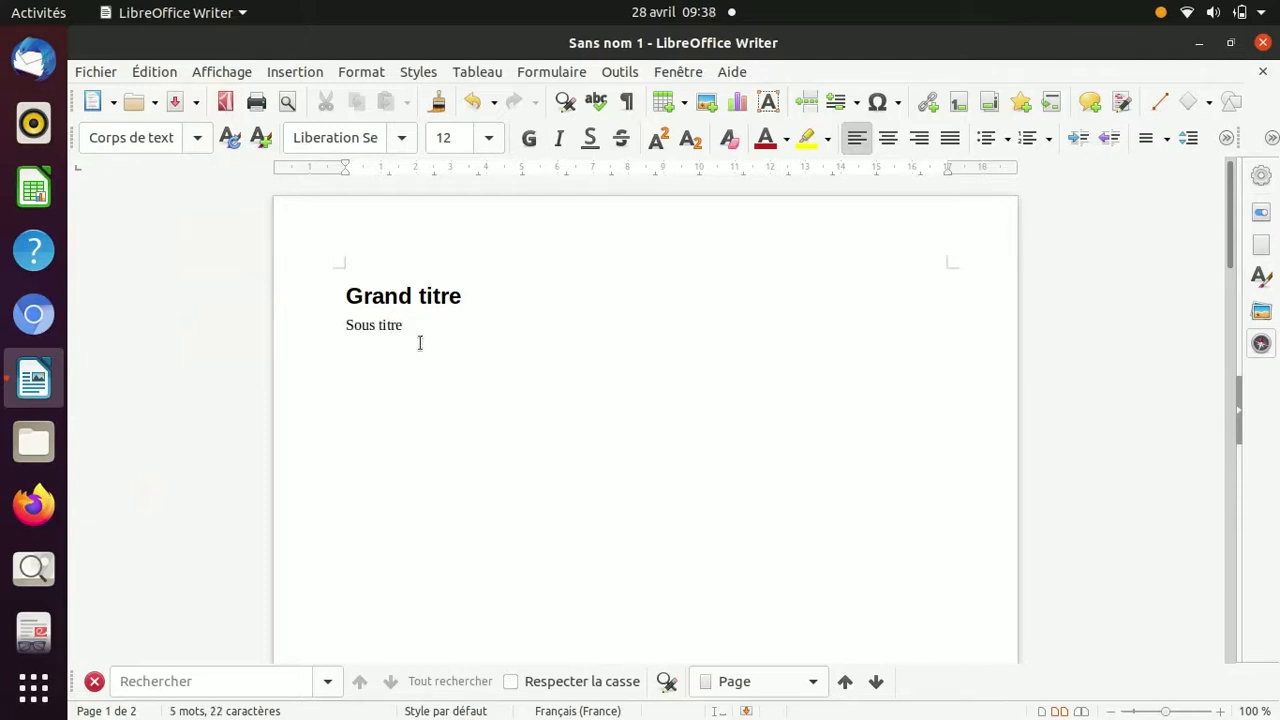
{"action": "left_click_drag", "start_coordinate": [421, 328], "coordinate": [350, 320]}
{"action": "left_click", "coordinate": [199, 138]}
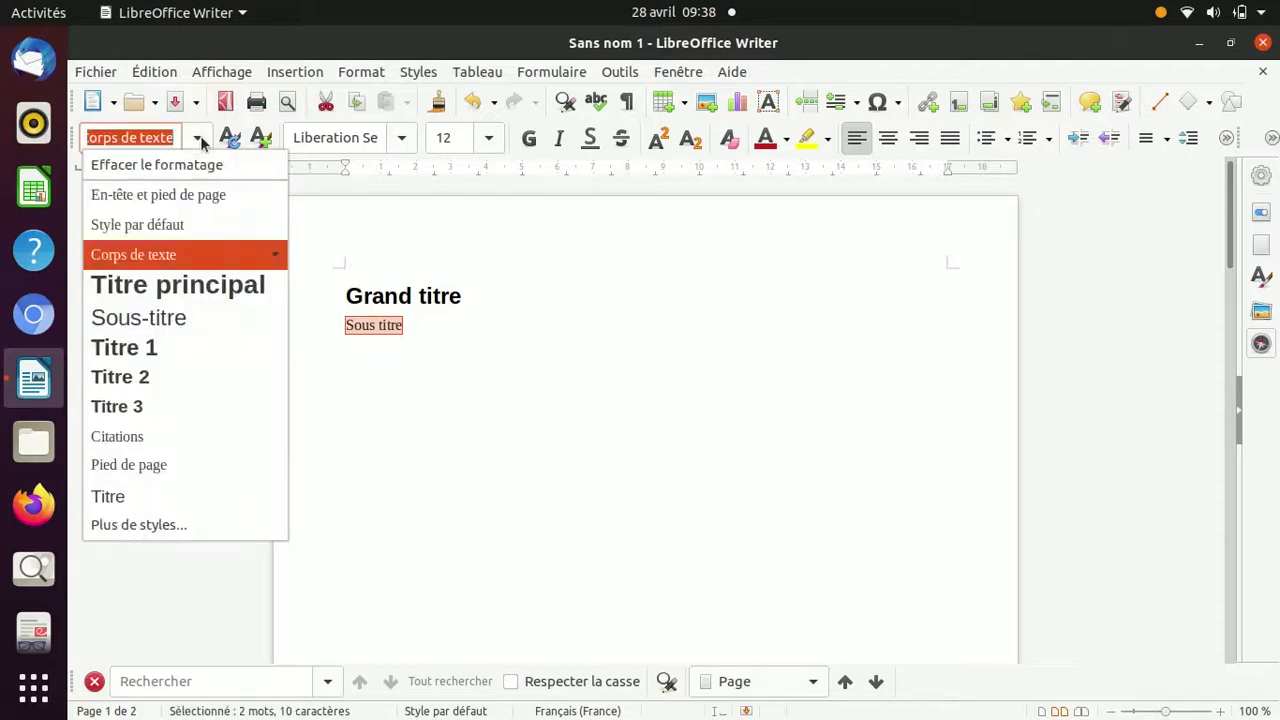
{"action": "left_click", "coordinate": [169, 375]}
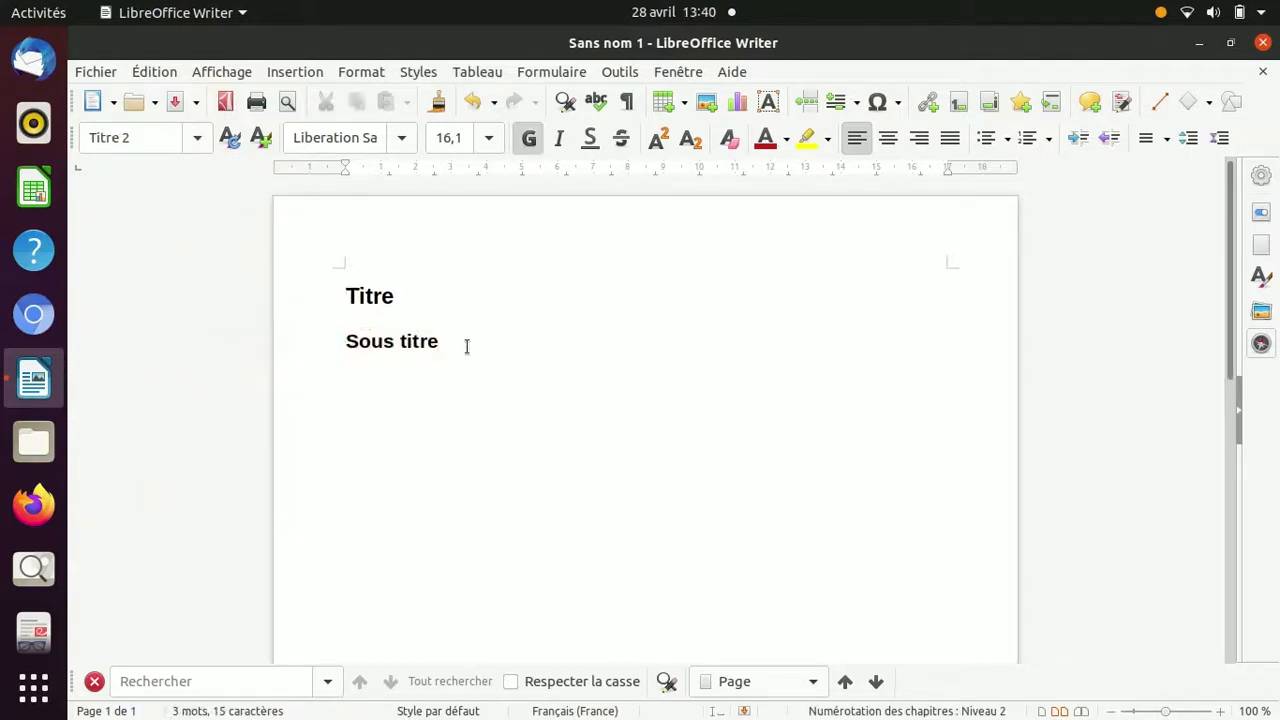
Step: Insert a page break after the Sous titre heading
{"action": "left_click", "coordinate": [313, 74]}
{"action": "key", "text": "Escape"}
{"action": "key", "text": "ctrl+Return"}
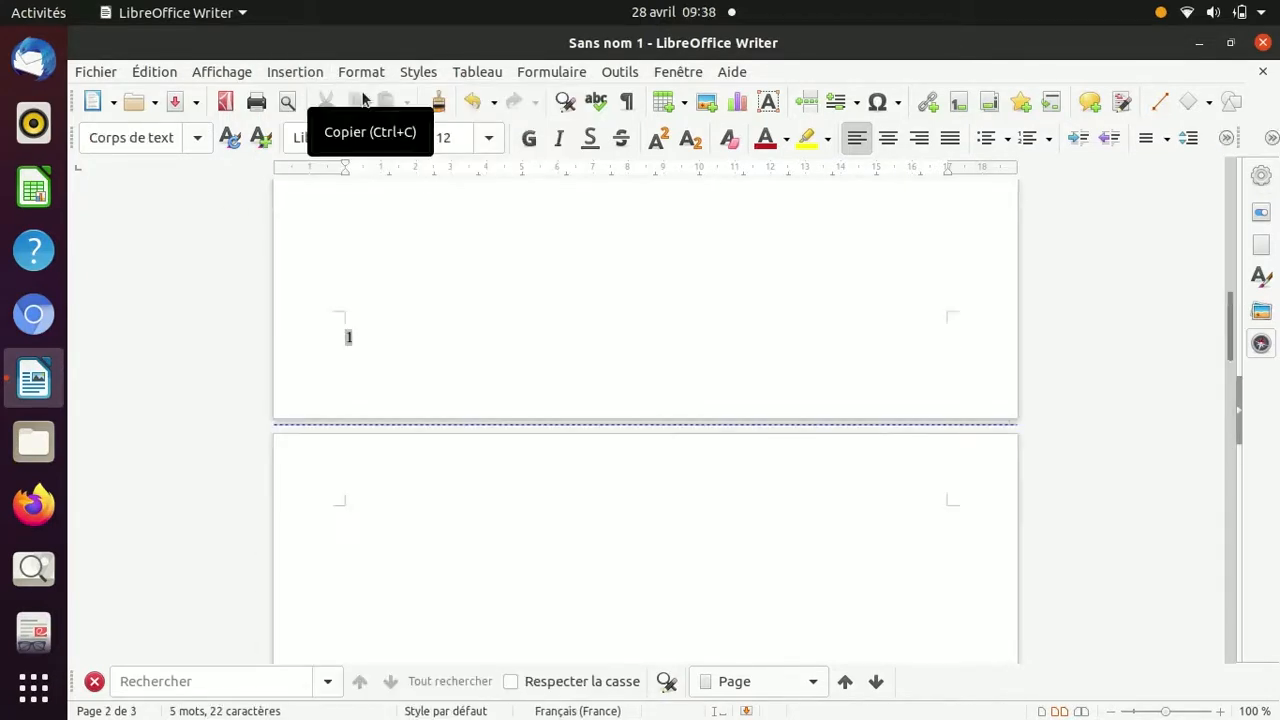
Step: Write "Sous titre 2" on the new page and apply the Titre 2 style to it
{"action": "type", "text": "s titre 2"}
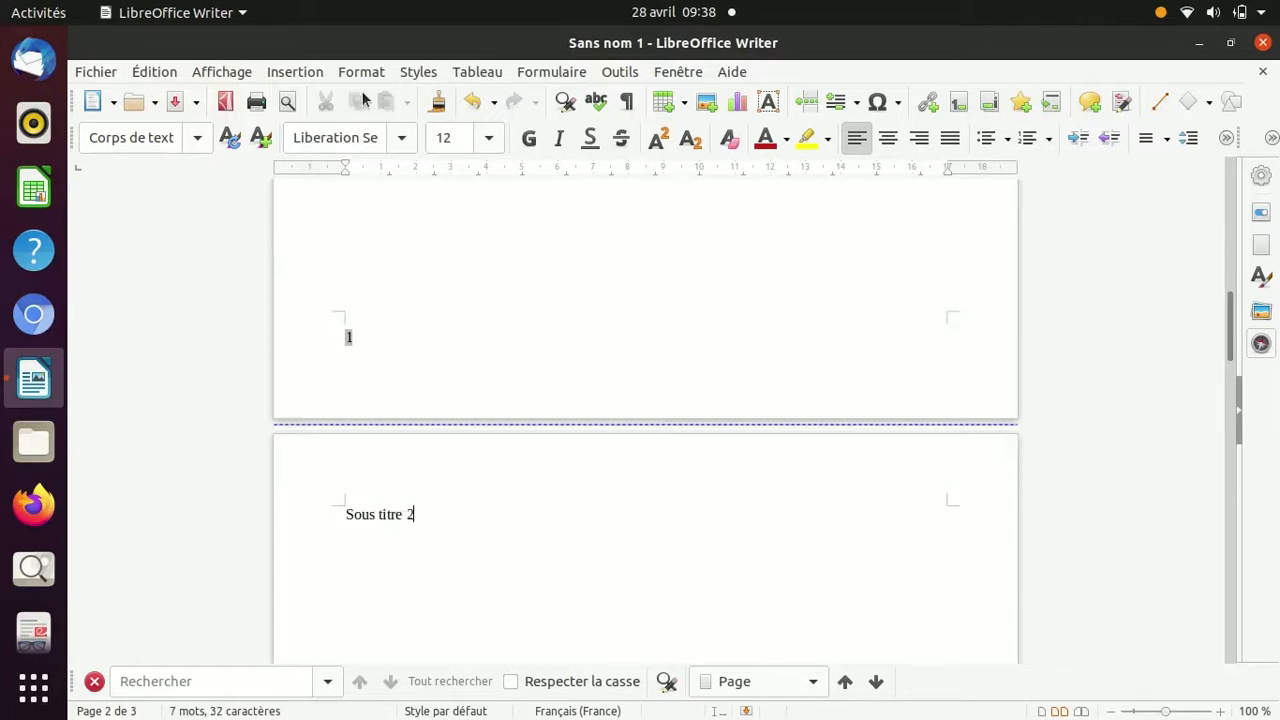
{"action": "left_click_drag", "start_coordinate": [437, 517], "coordinate": [342, 510]}
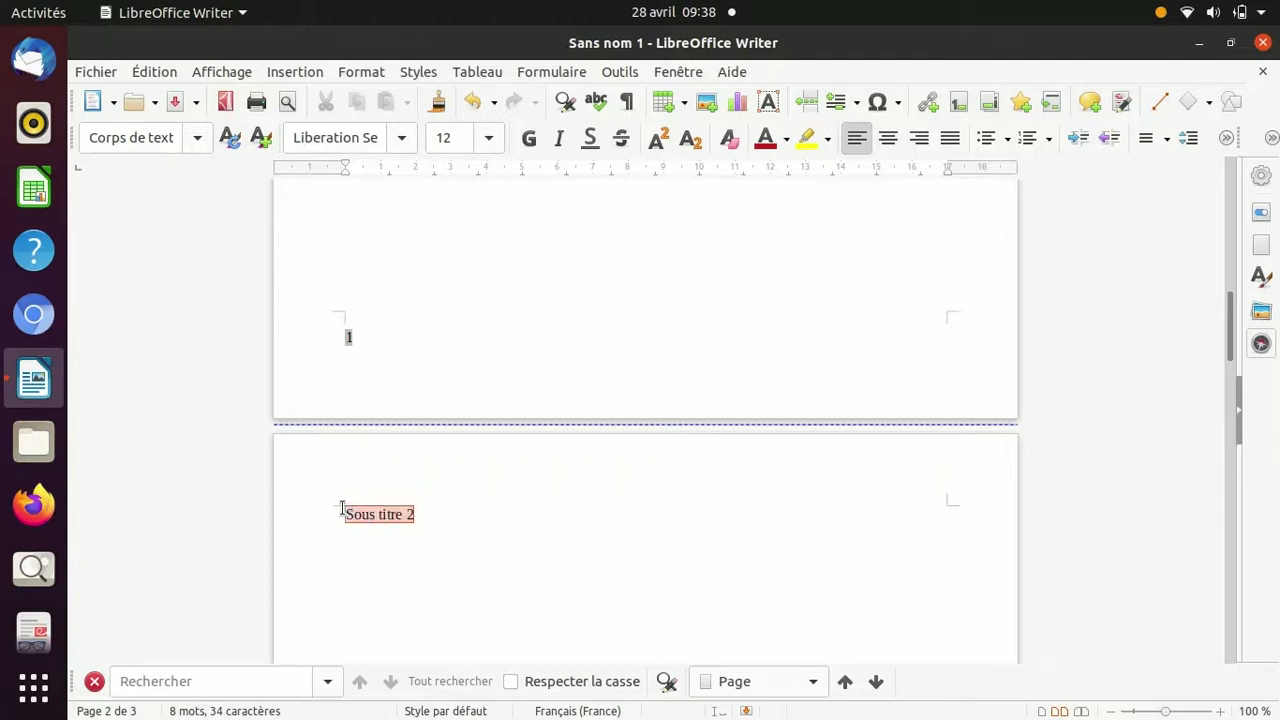
{"action": "left_click", "coordinate": [197, 137]}
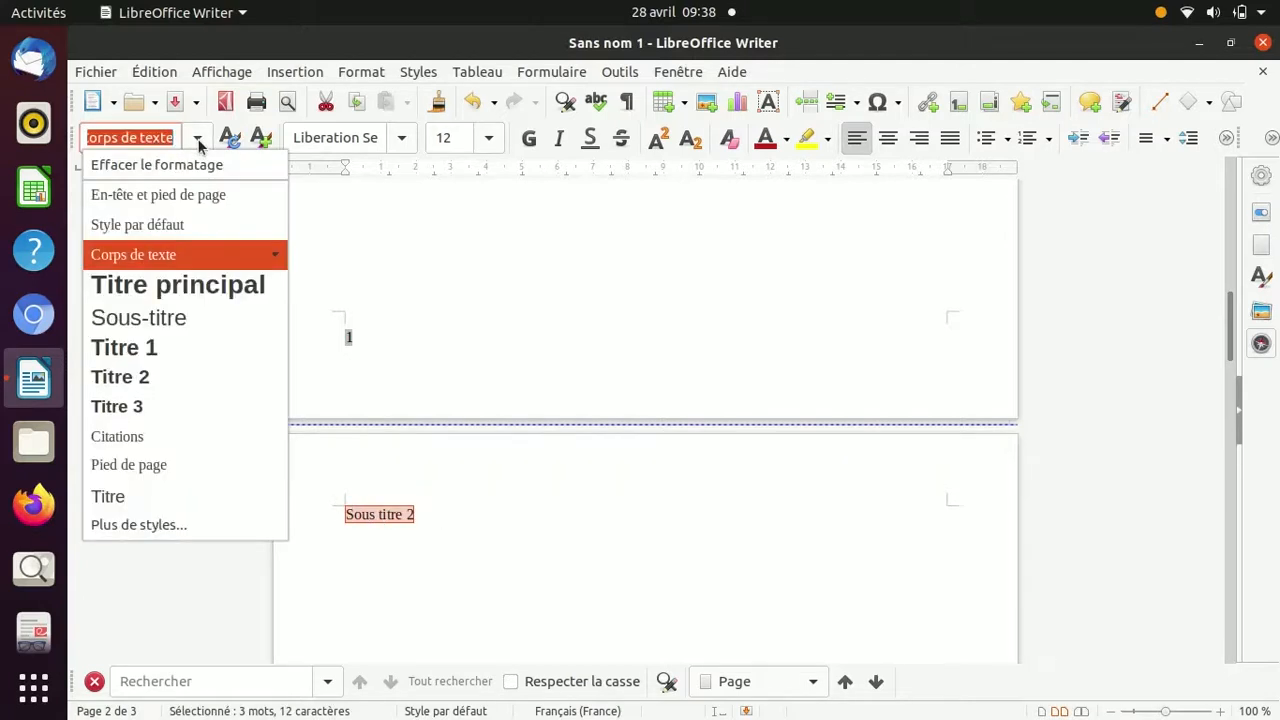
{"action": "left_click", "coordinate": [170, 378]}
{"action": "left_click", "coordinate": [658, 543]}
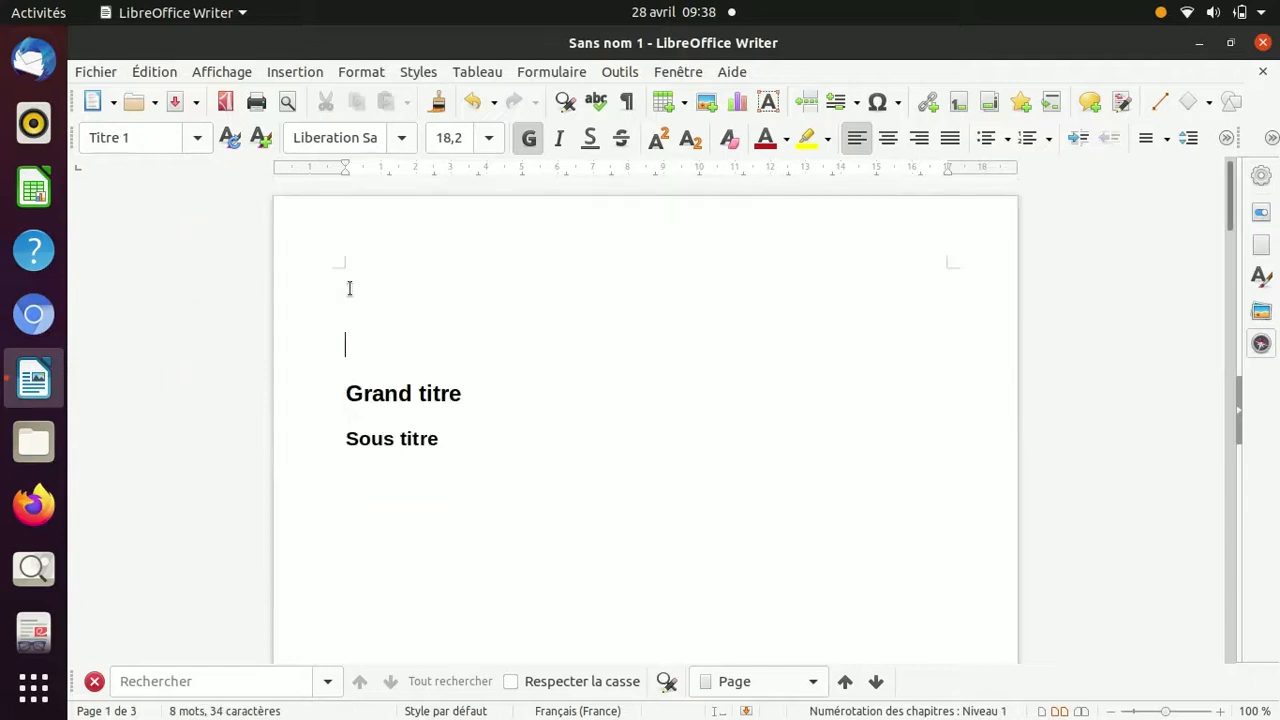
Step: Add a "Sommaire" heading above Grand titre and insert a table of contents for the entire document below it with the default settings
{"action": "type", "text": "Sommaire"}
{"action": "key", "text": "Return"}
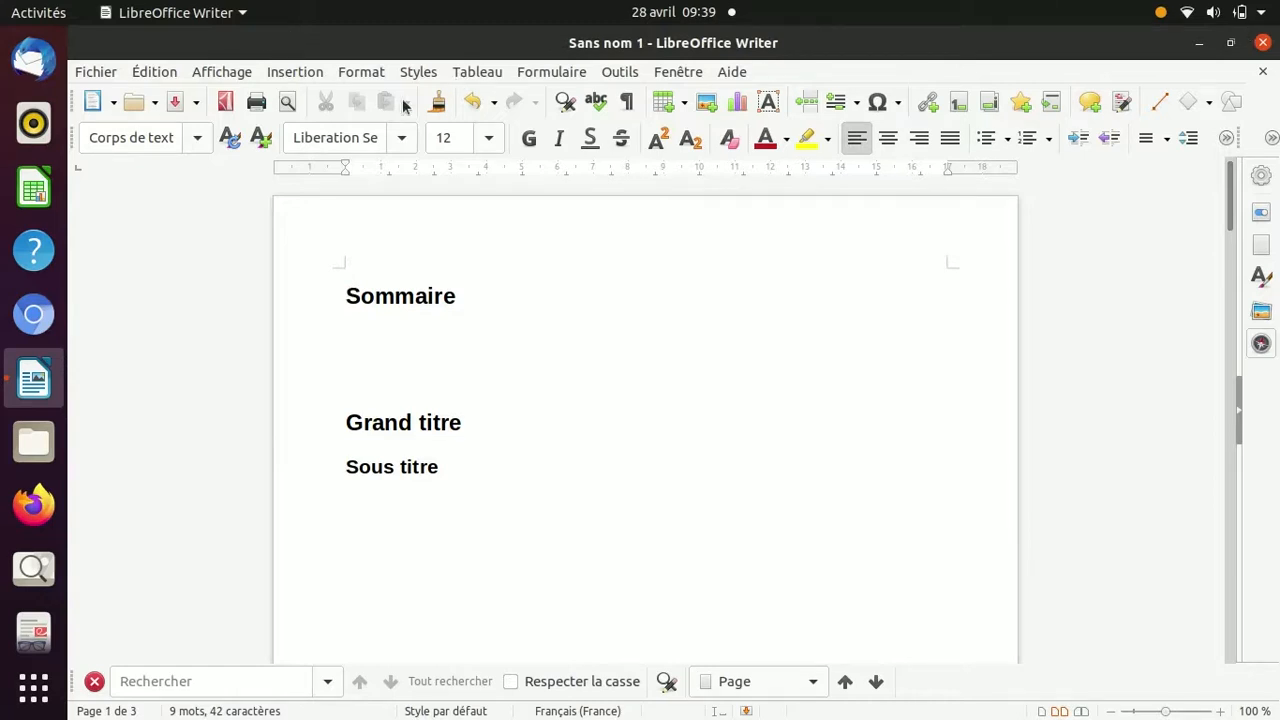
{"action": "left_click", "coordinate": [291, 73]}
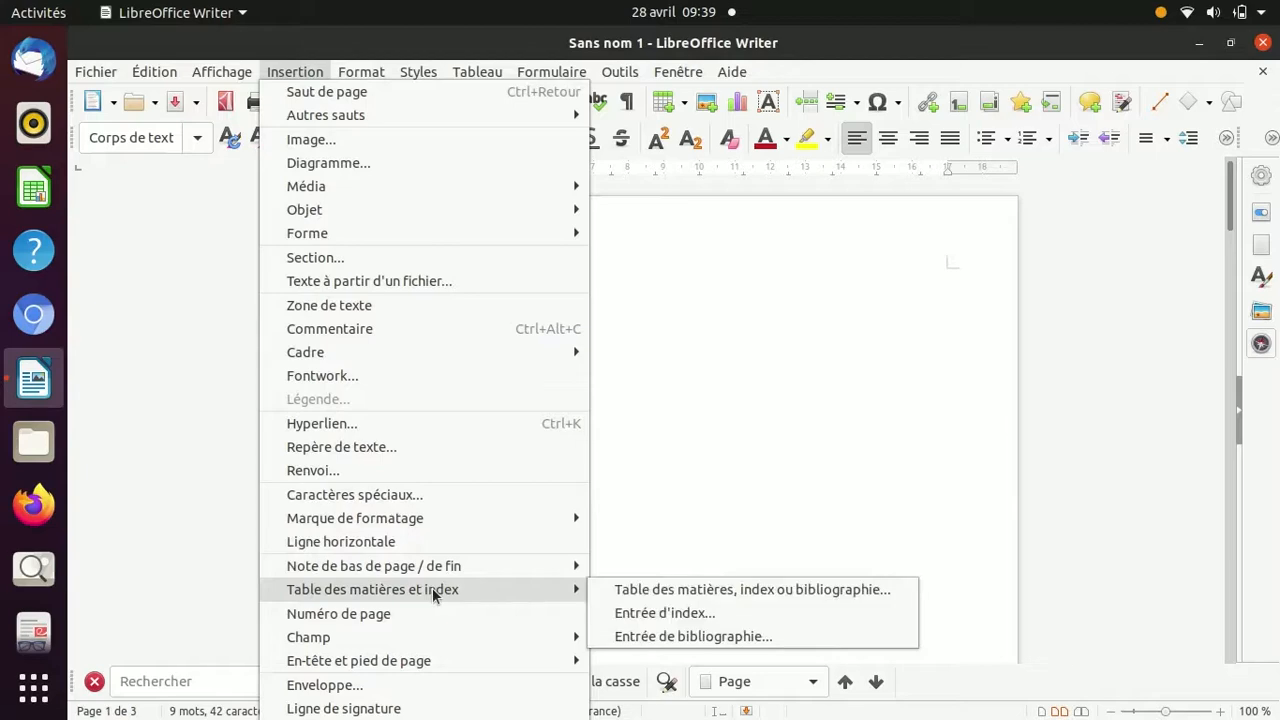
{"action": "mouse_move", "coordinate": [567, 590]}
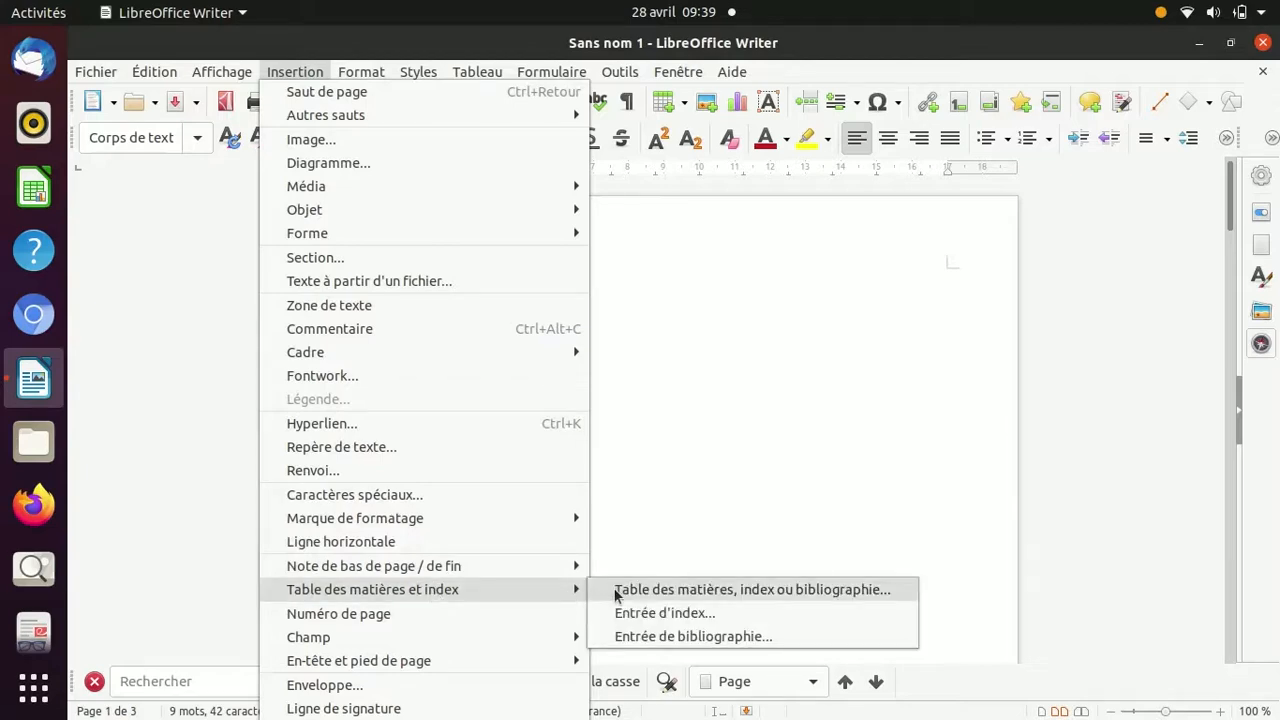
{"action": "left_click", "coordinate": [616, 590]}
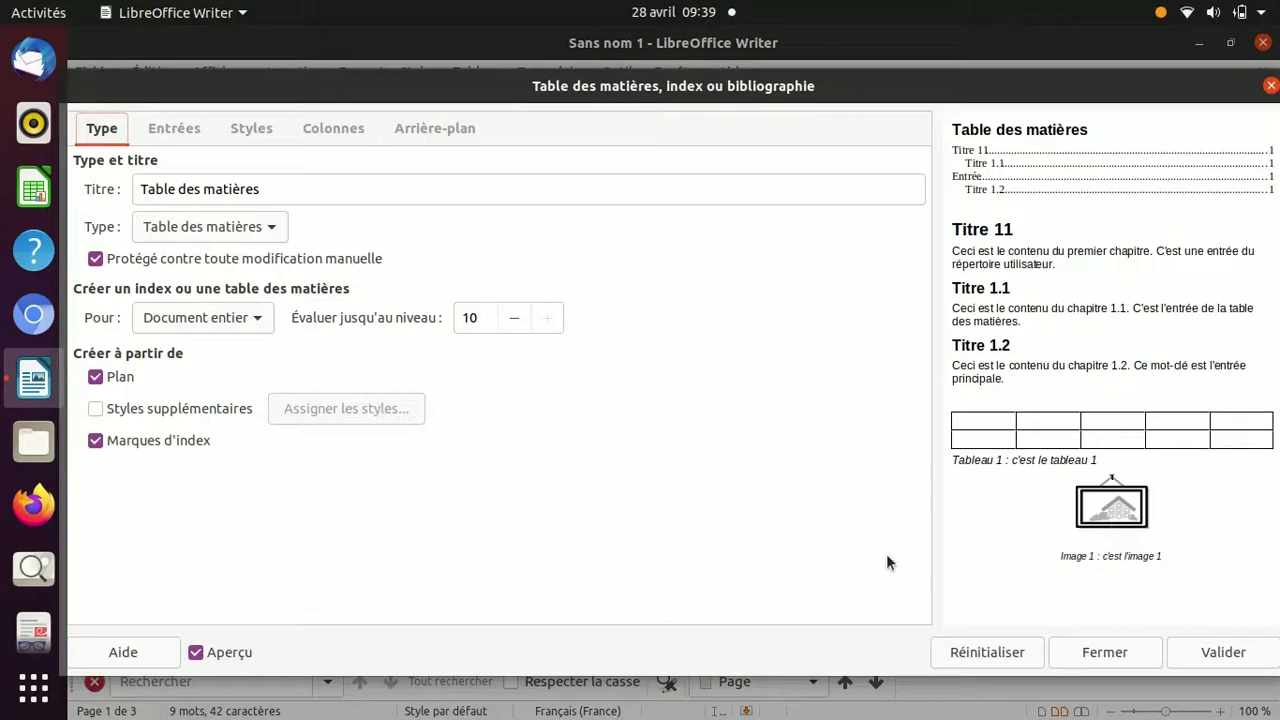
{"action": "left_click", "coordinate": [1213, 660]}
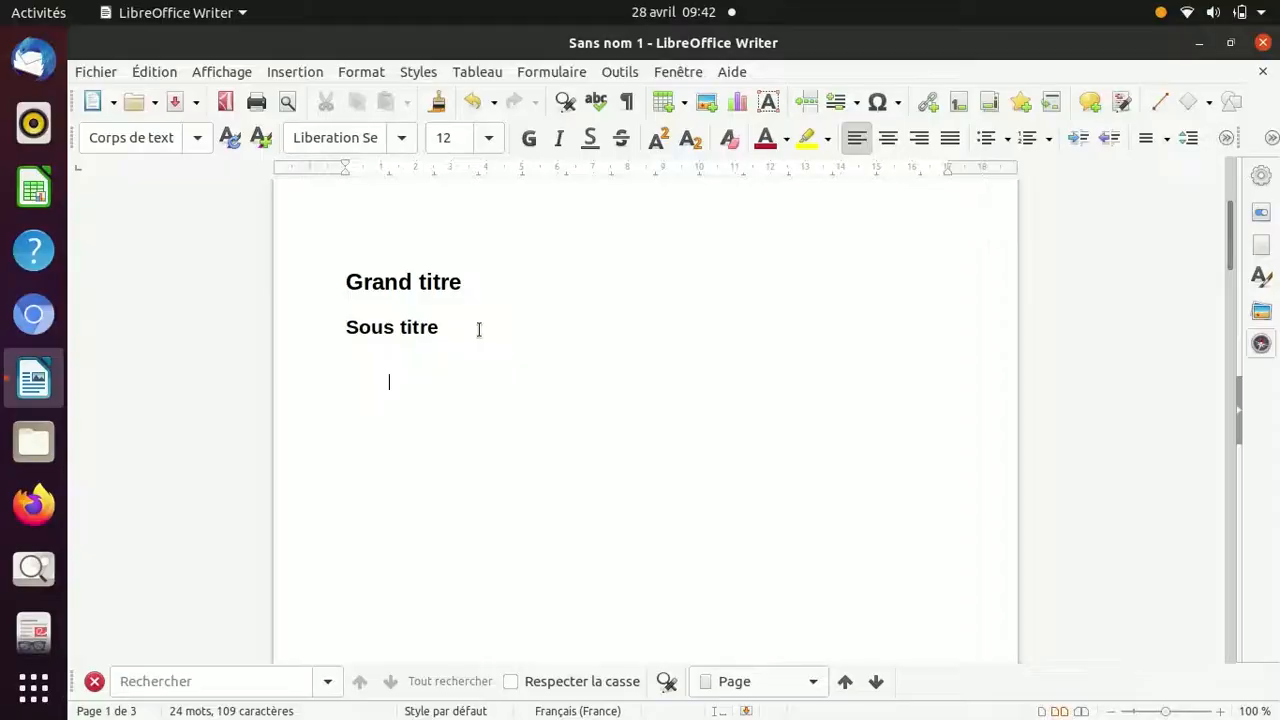
Step: Write the body sentence "Pour le corps du texte, je commence chaque paragraphe avec une tabulation." under Sous titre
{"action": "type", "text": "Pour le corps du texte, je commen"}
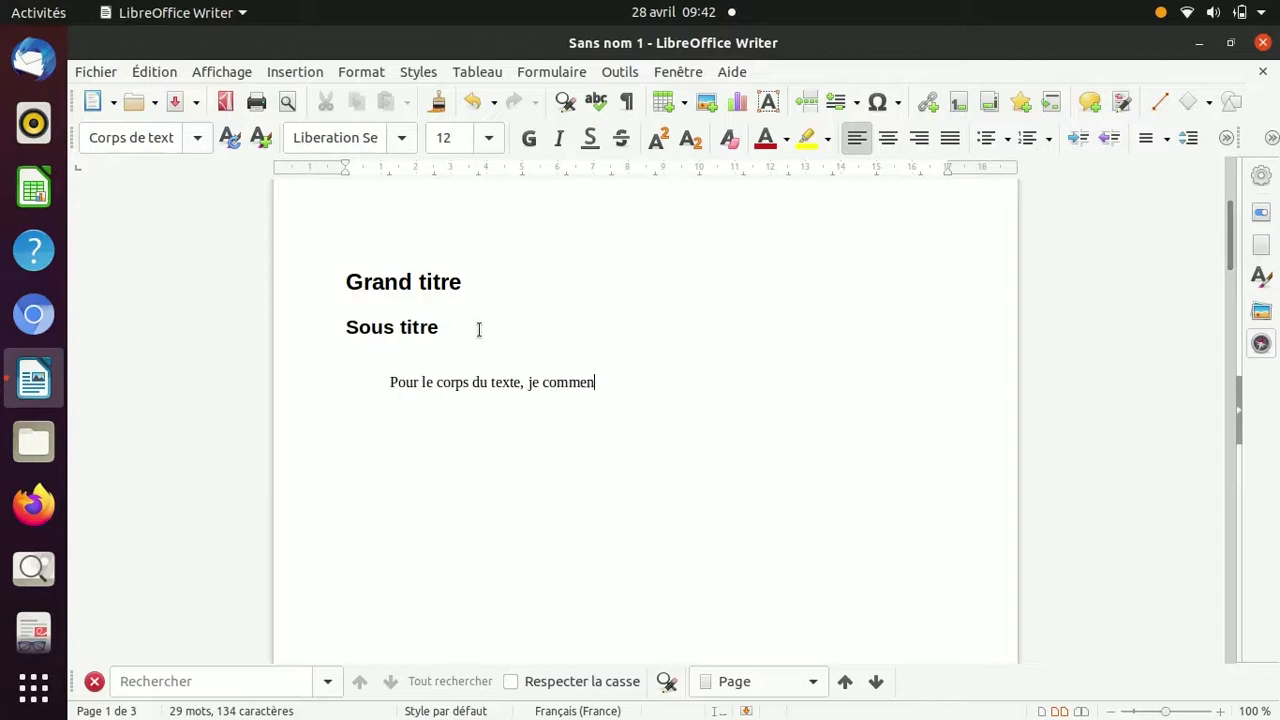
{"action": "type", "text": "ce chaque para"}
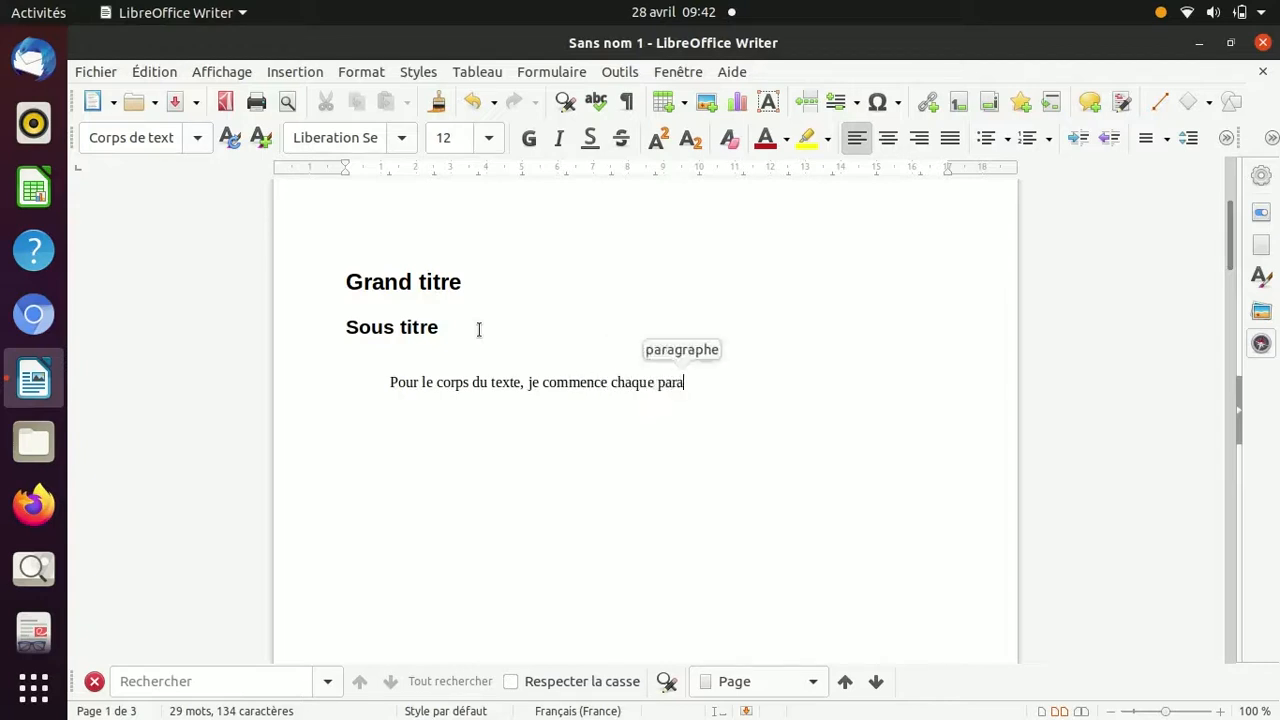
{"action": "type", "text": "graphe av"}
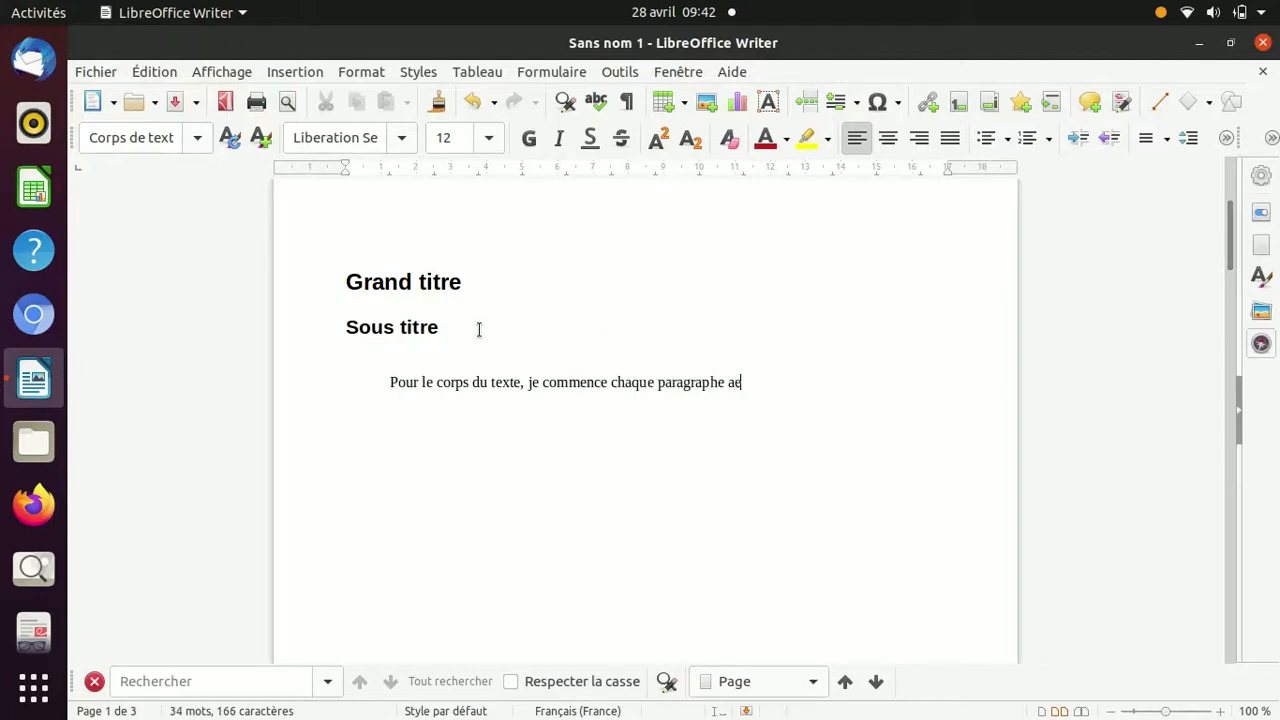
{"action": "type", "text": "ec une tabulation. "}
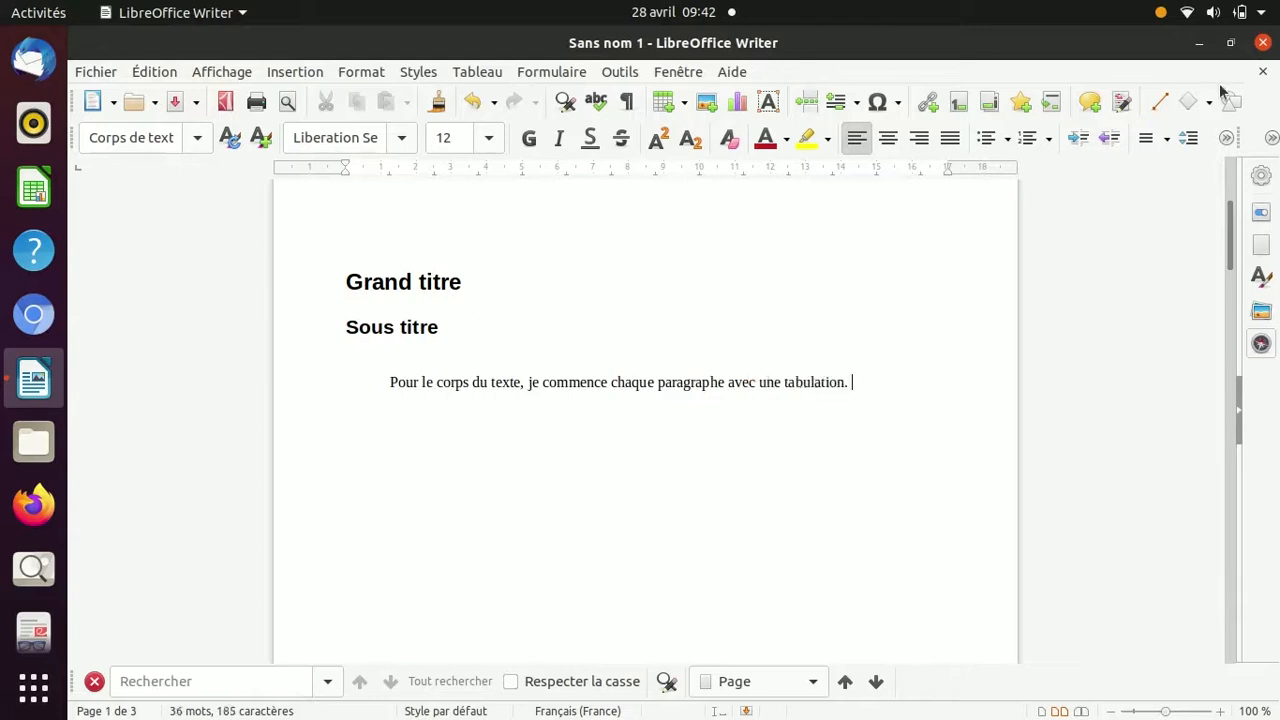
Step: Continue the paragraph with "Ensuite il existe plusieurs manières de présenter un paragraphe, et on choisit habituellement de présenter de manière dite justifiée"
{"action": "type", "text": "Ensuite il existe pl"}
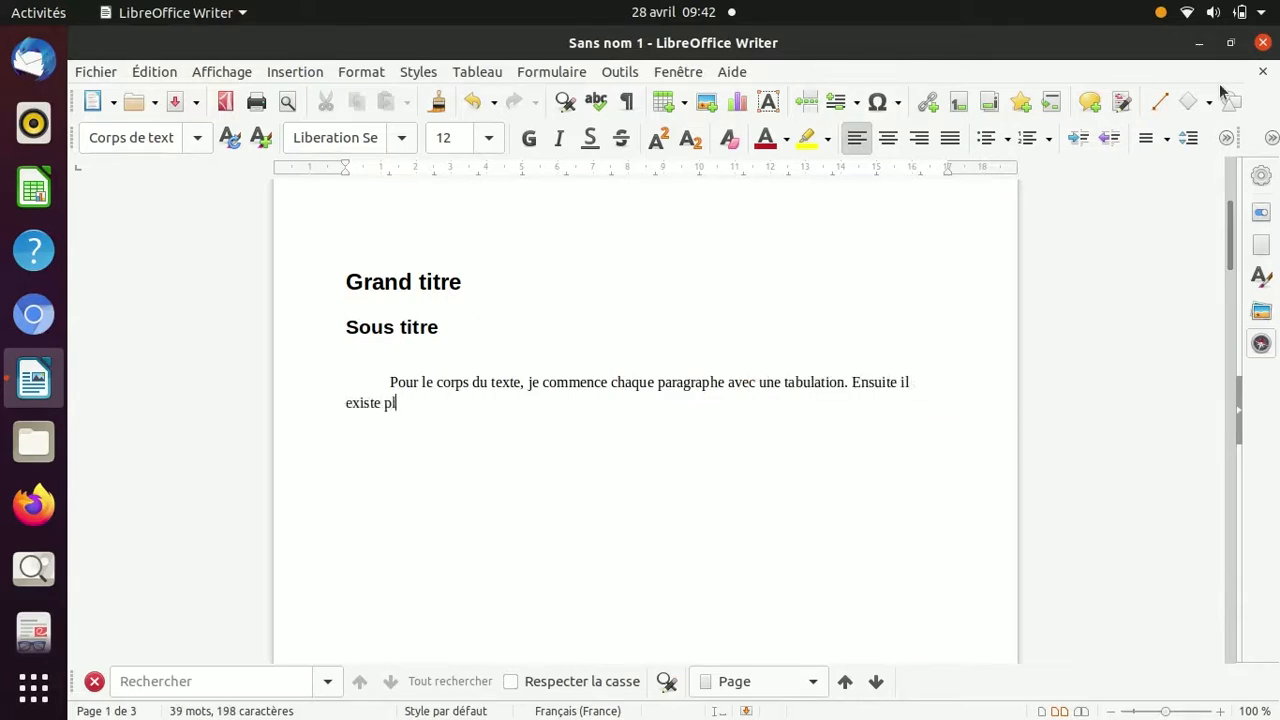
{"action": "type", "text": "usieurs manièr"}
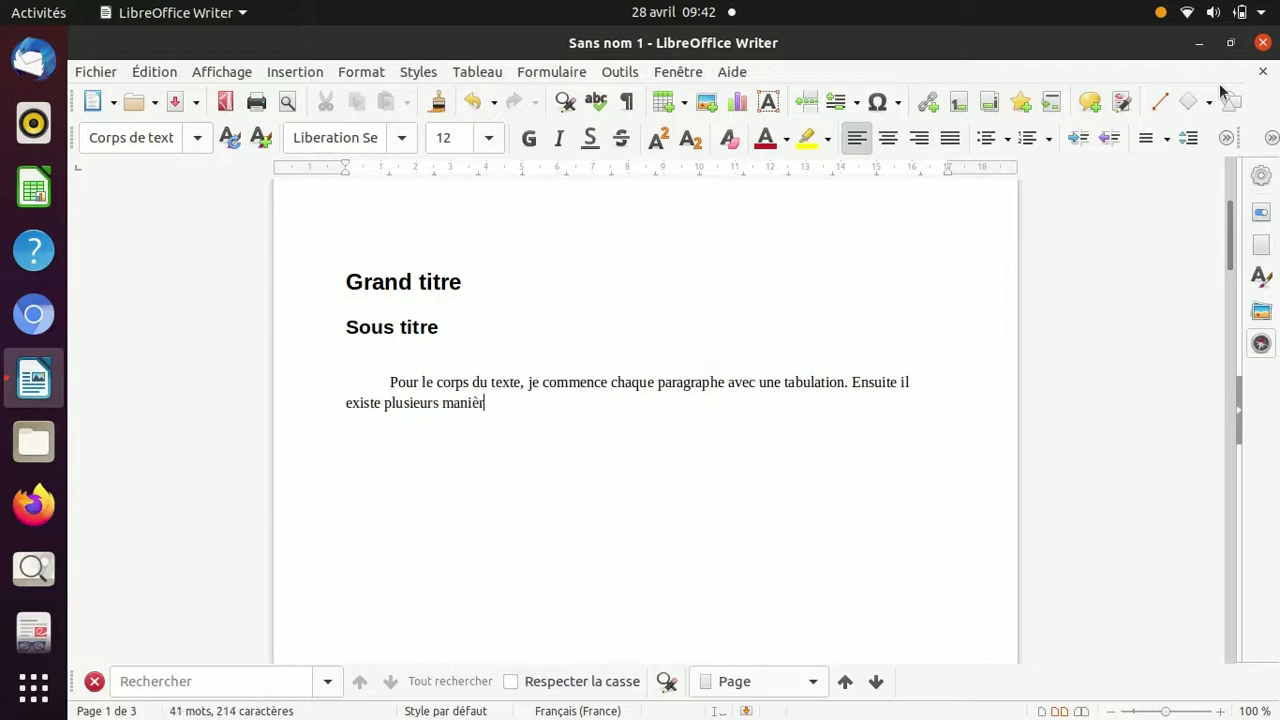
{"action": "type", "text": "es de présenter un paragraph"}
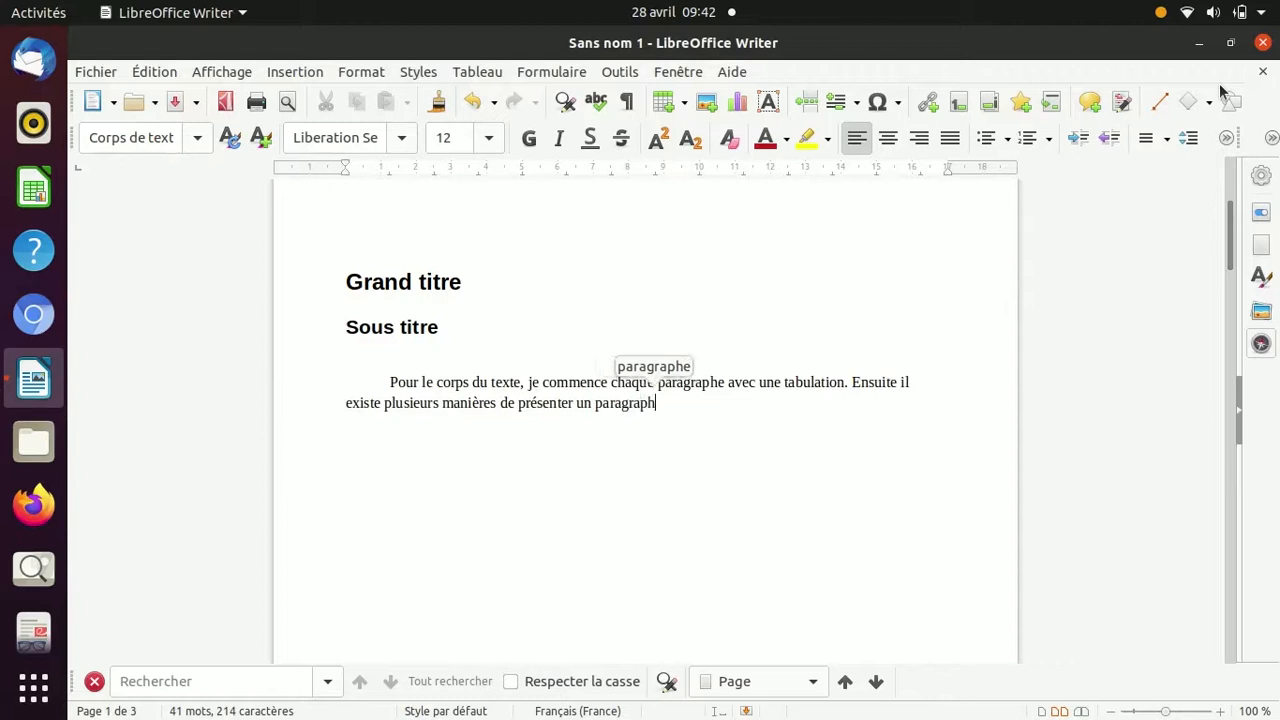
{"action": "type", "text": "e, et on choisit habituellement de présenter de manière dite"}
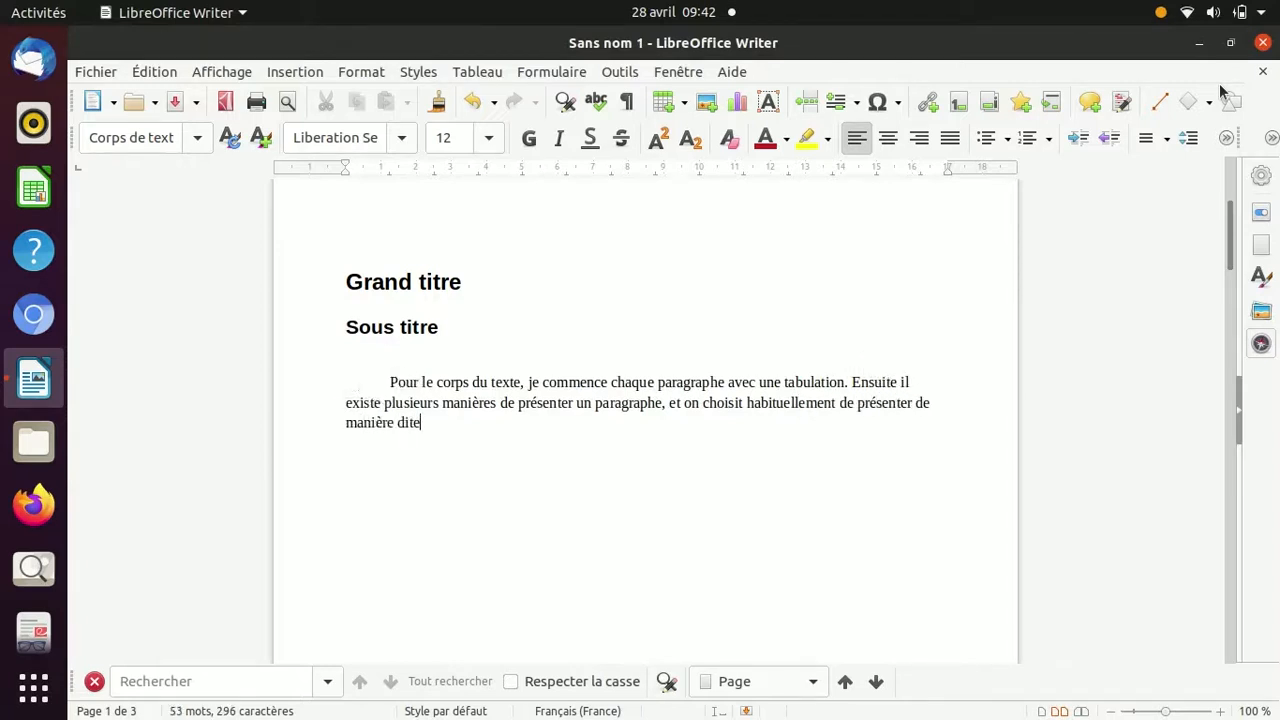
{"action": "type", "text": " justifiée"}
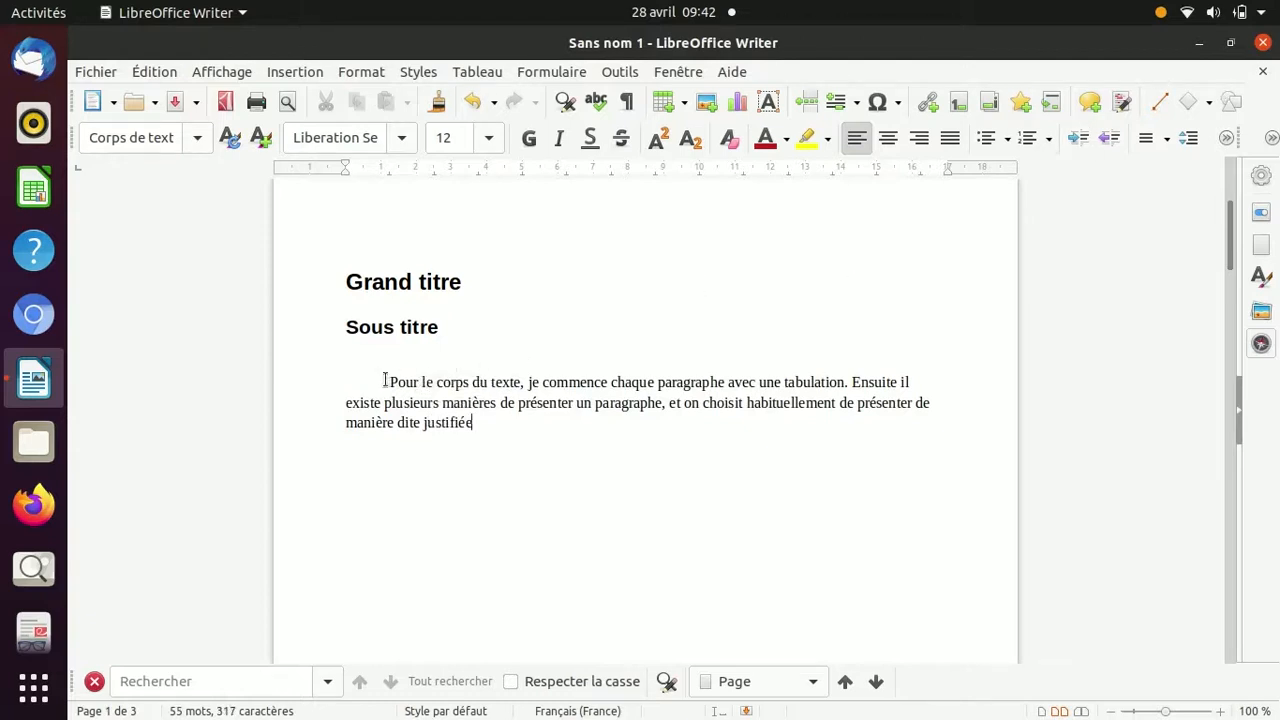
Step: Justify the body paragraph under Sous titre
{"action": "left_click_drag", "start_coordinate": [388, 382], "coordinate": [528, 422]}
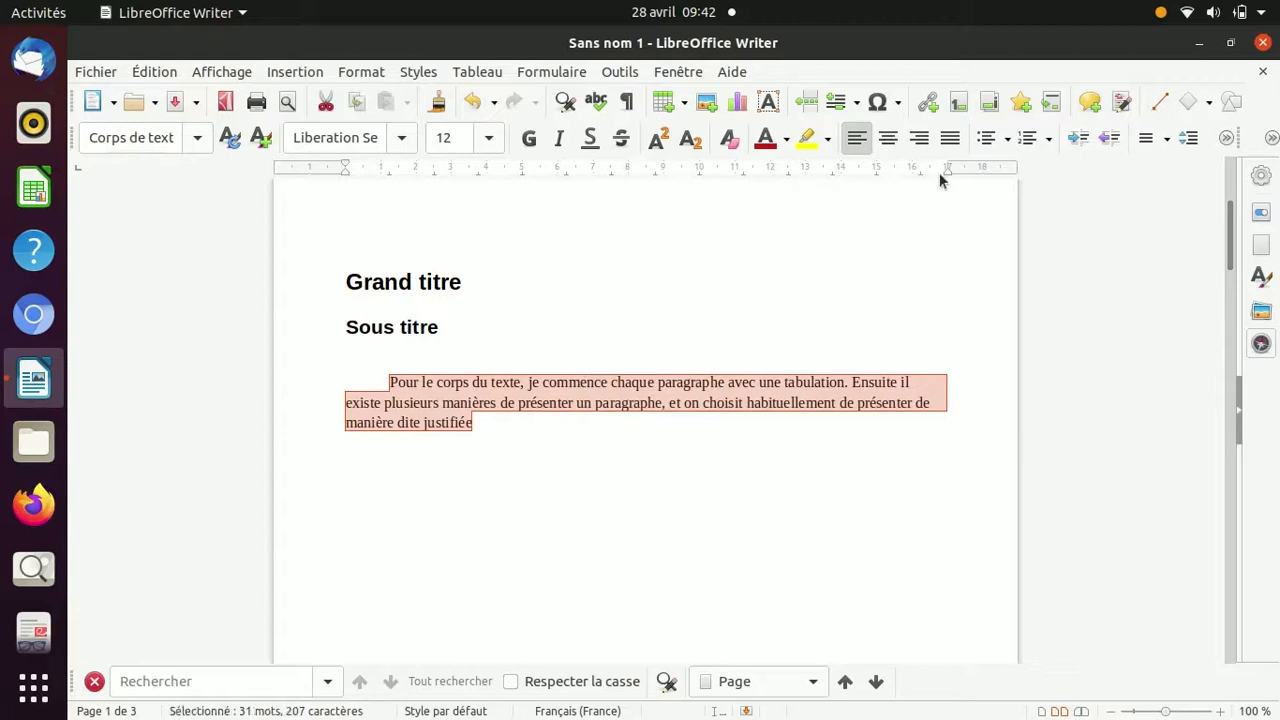
{"action": "left_click", "coordinate": [948, 138]}
{"action": "key", "text": "Down"}
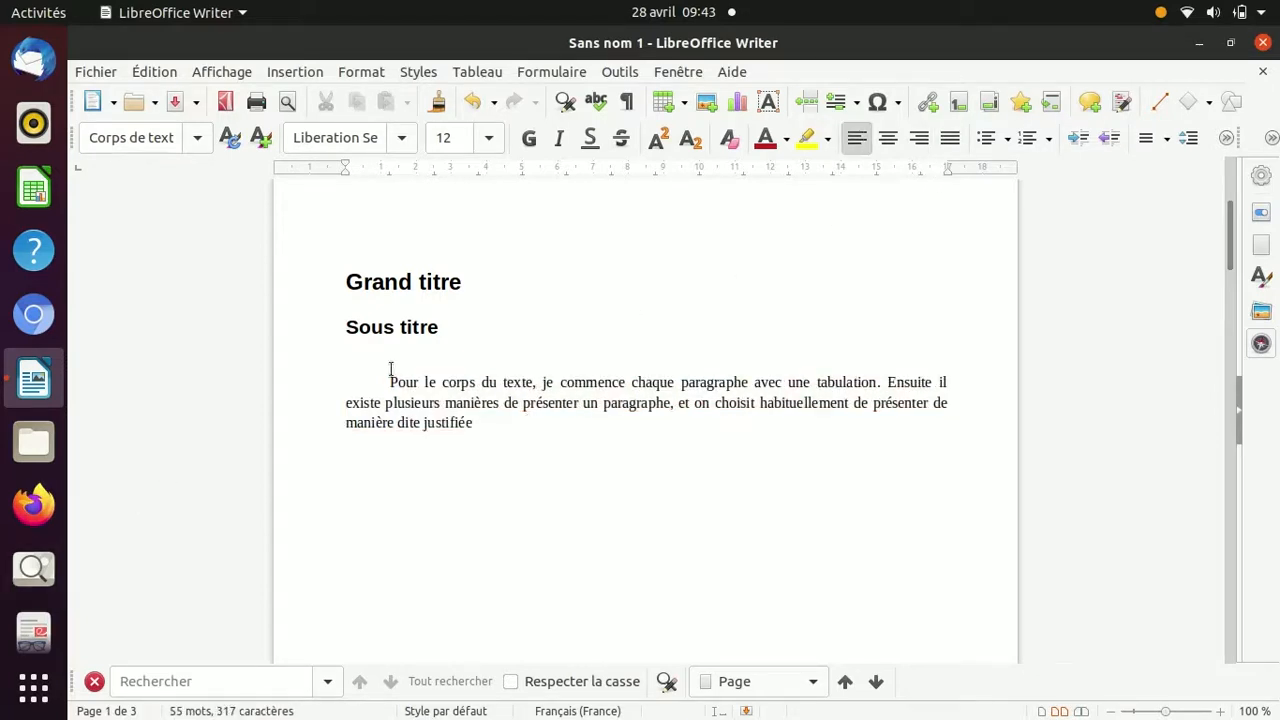
Step: Center the body paragraph under Sous titre
{"action": "left_click_drag", "start_coordinate": [388, 383], "coordinate": [491, 423]}
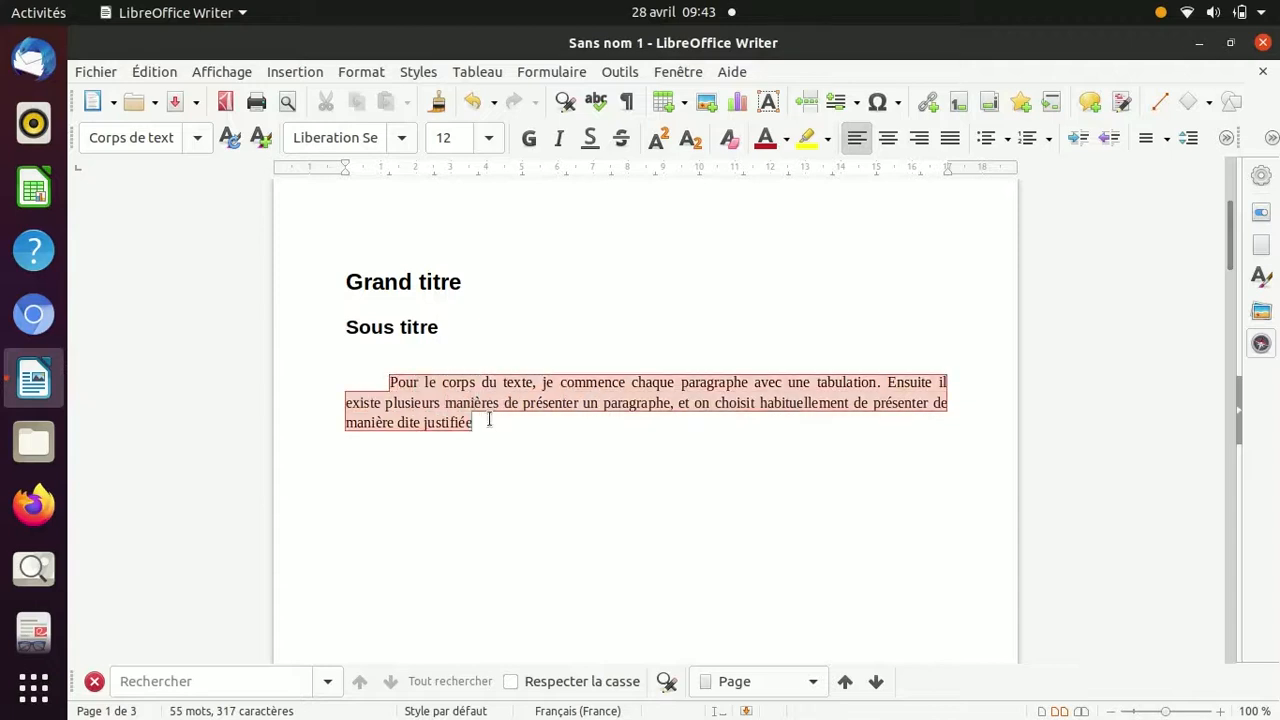
{"action": "left_click", "coordinate": [887, 138]}
{"action": "left_click", "coordinate": [735, 423]}
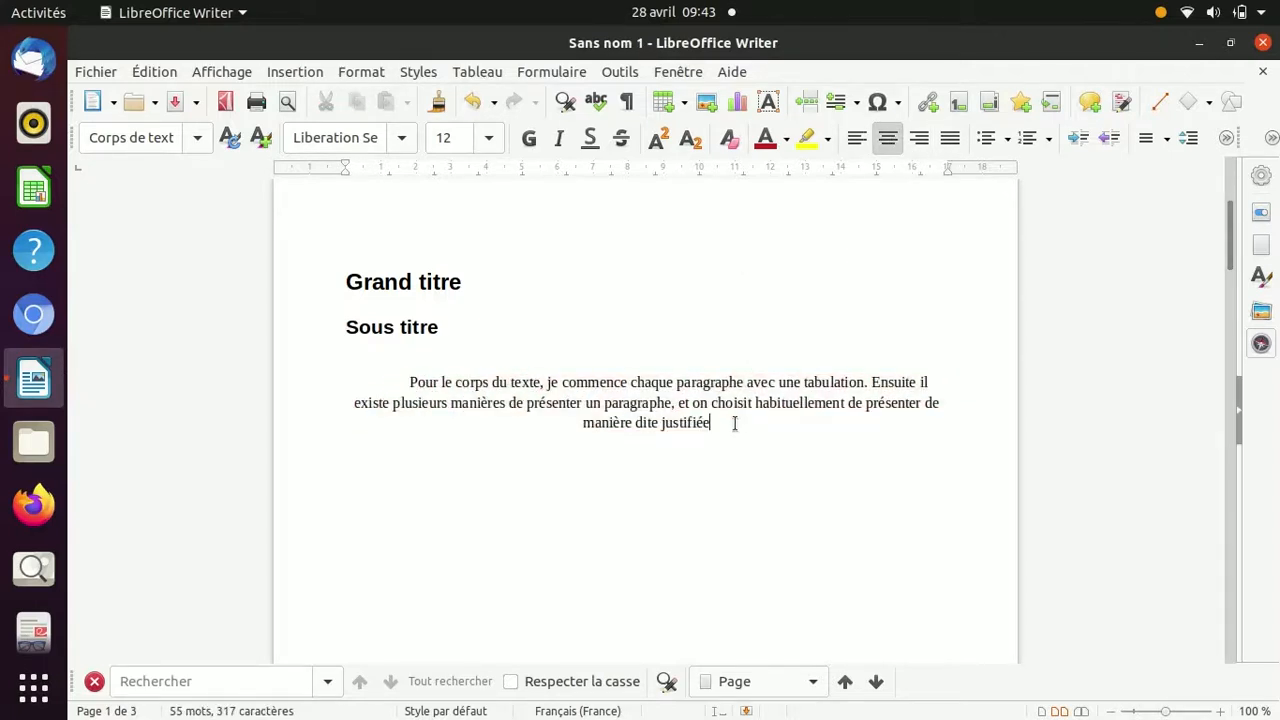
Step: Set the body paragraph's spacing below to 0,00 cm and its line spacing to 1,5 ligne
{"action": "left_click", "coordinate": [412, 380]}
{"action": "left_click_drag", "start_coordinate": [410, 380], "coordinate": [728, 423]}
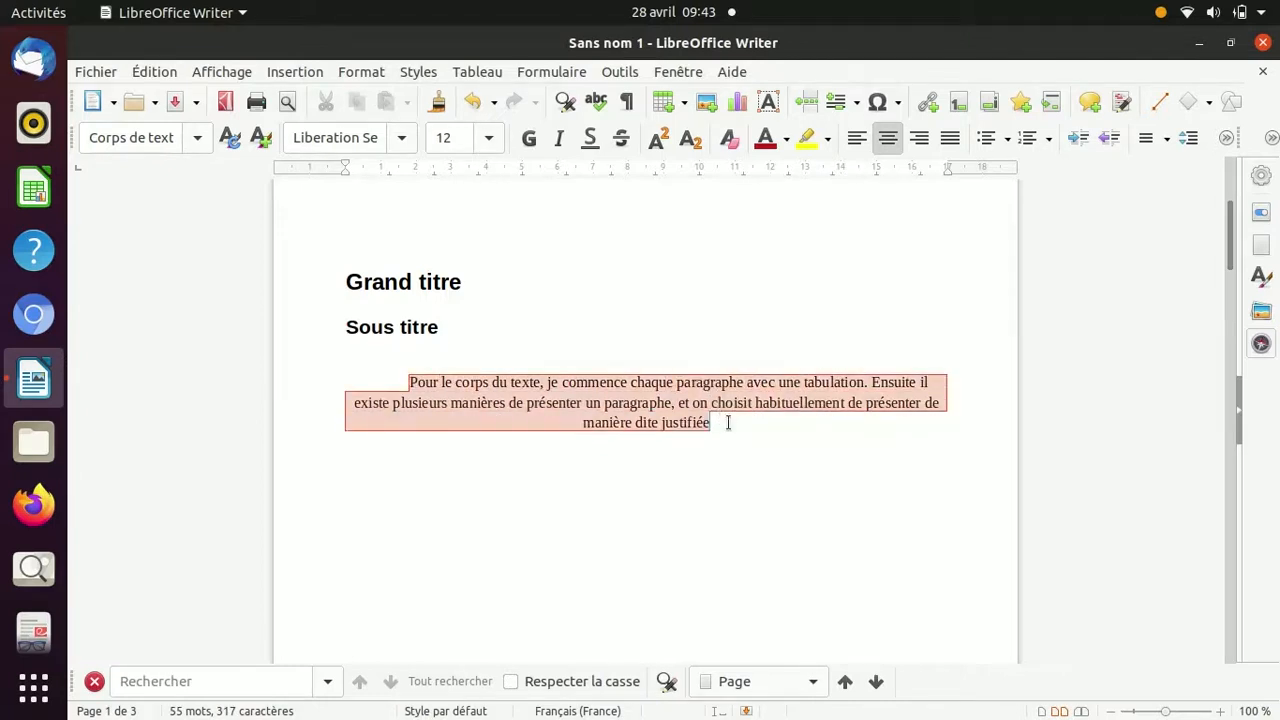
{"action": "left_click", "coordinate": [372, 70]}
{"action": "left_click", "coordinate": [380, 259]}
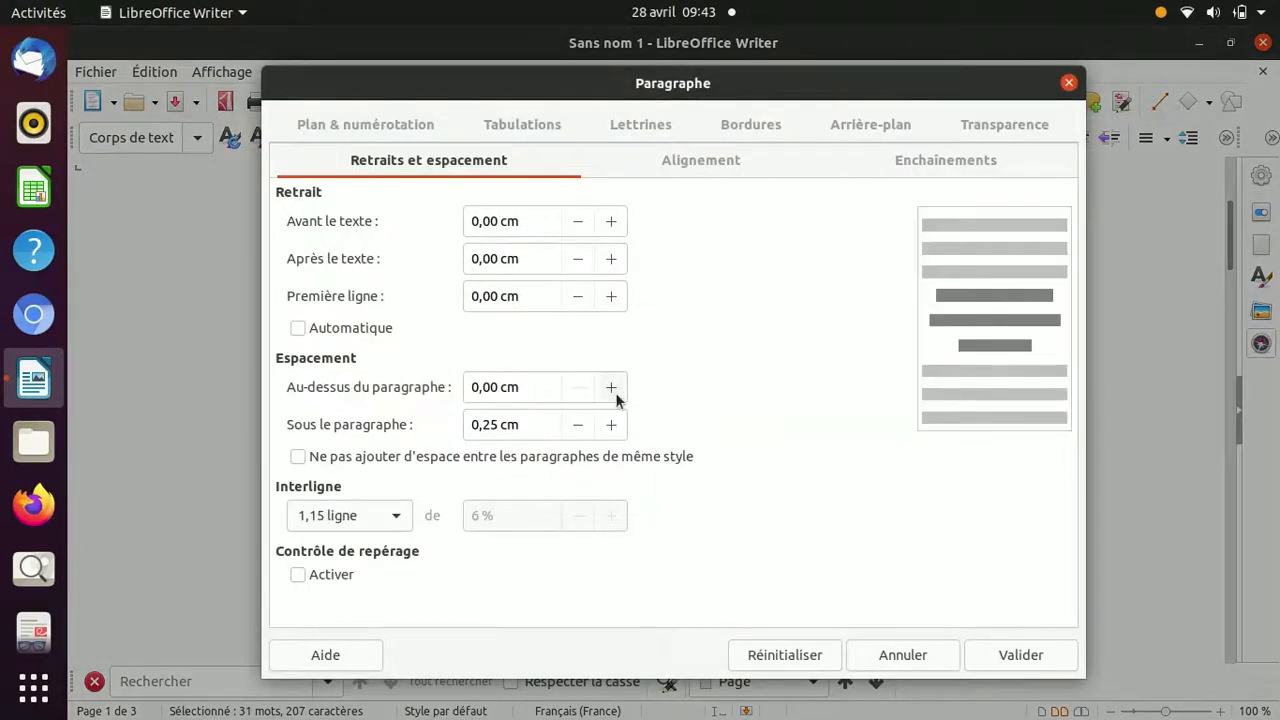
{"action": "left_click", "coordinate": [578, 424]}
{"action": "left_click", "coordinate": [578, 424]}
{"action": "left_click", "coordinate": [578, 424]}
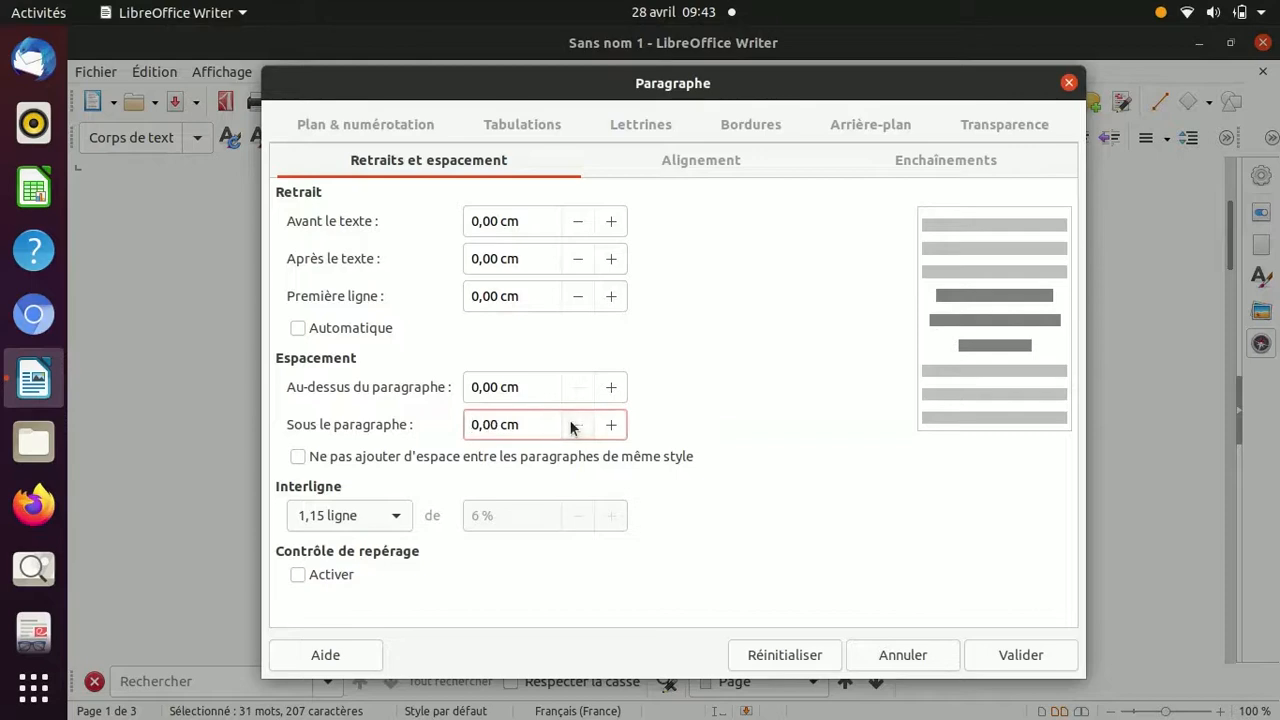
{"action": "left_click", "coordinate": [401, 515]}
{"action": "left_click", "coordinate": [380, 551]}
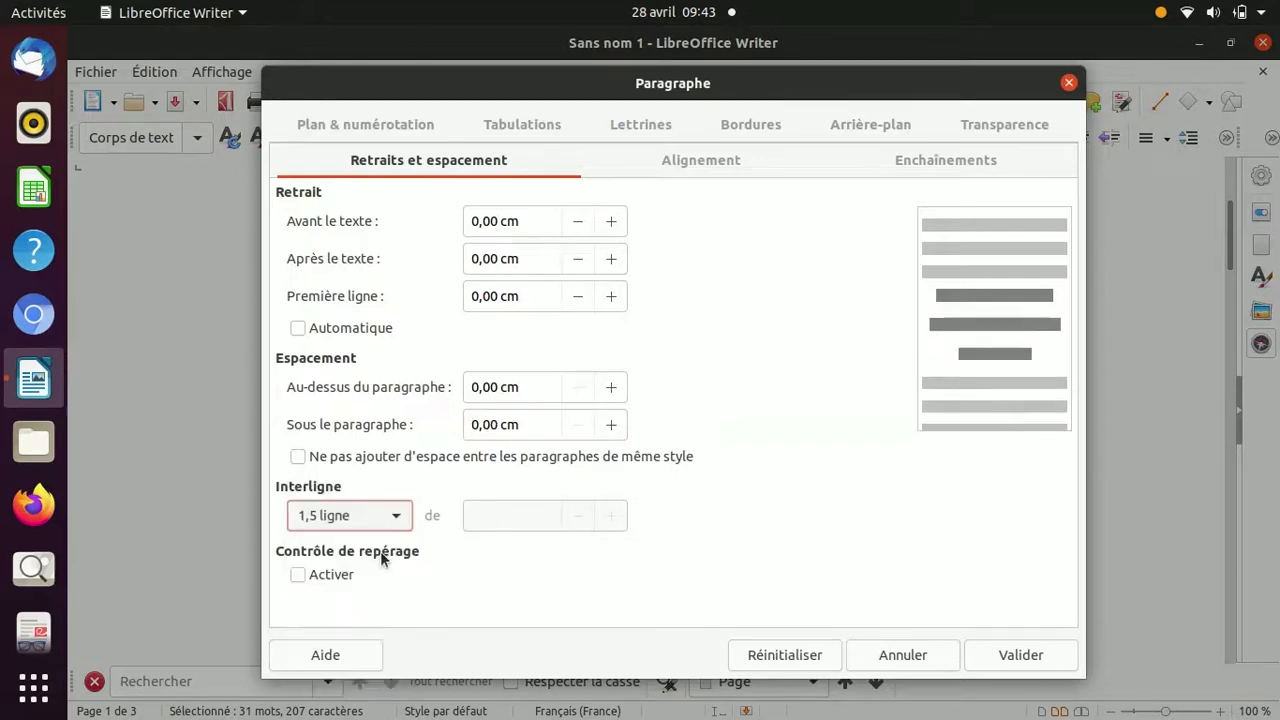
{"action": "left_click", "coordinate": [1012, 652]}
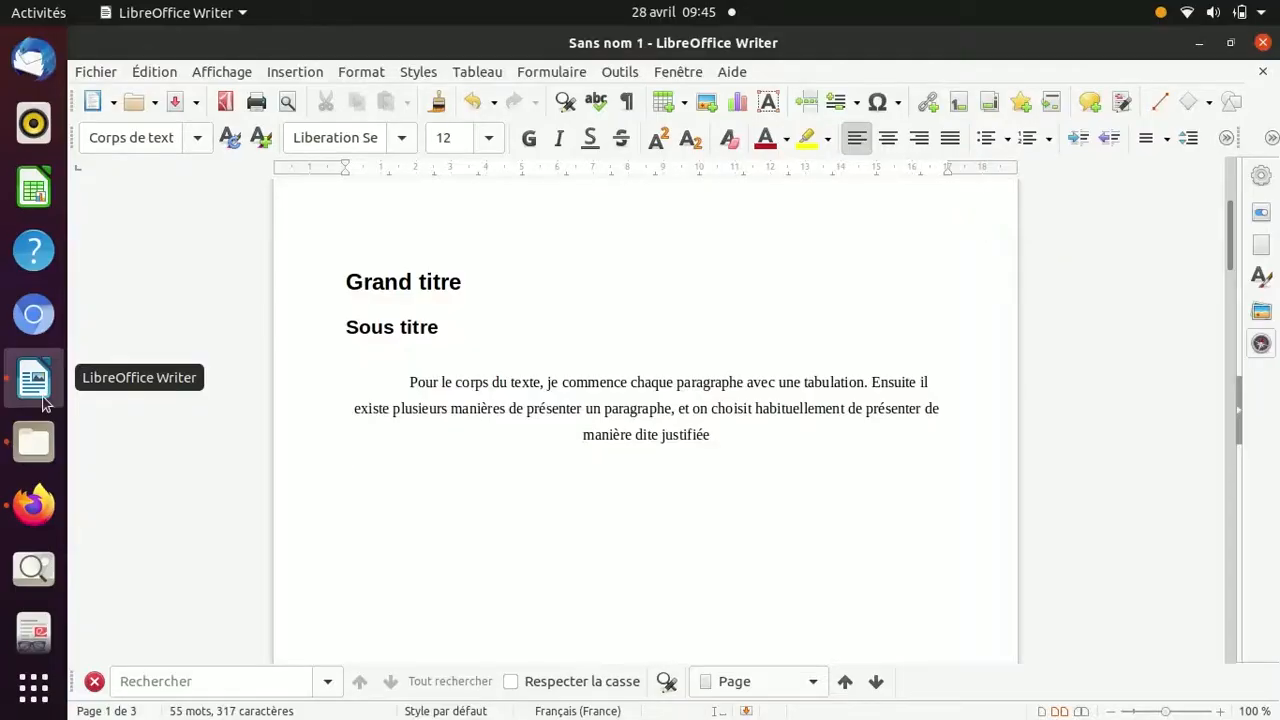
Step: Insert the picture "rapport de stage.jpeg" from the Images folder below the body paragraph
{"action": "left_click", "coordinate": [309, 73]}
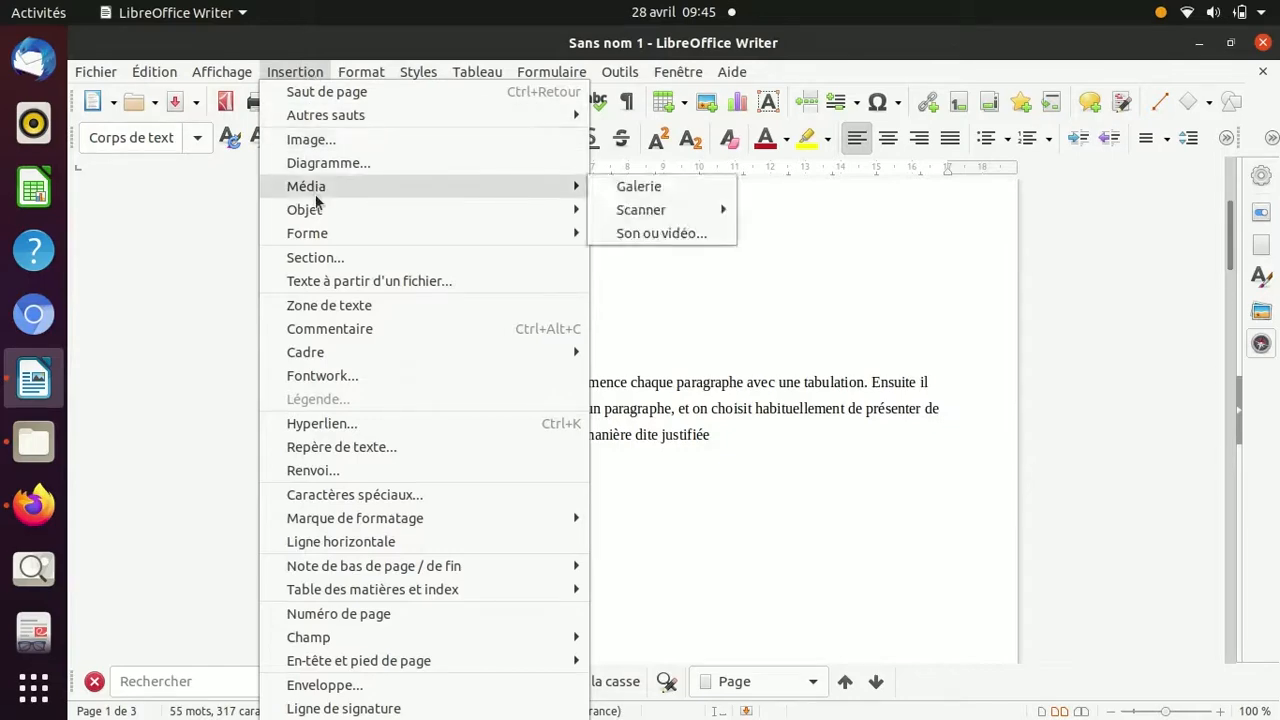
{"action": "left_click", "coordinate": [322, 140]}
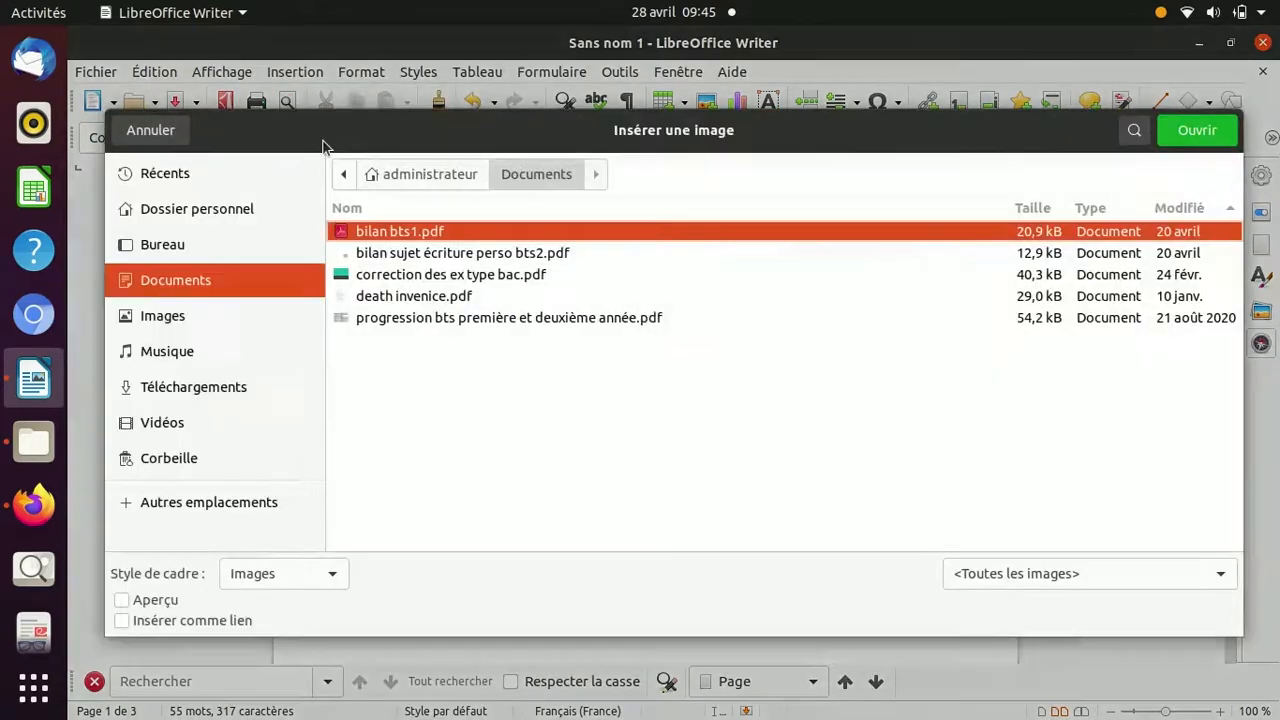
{"action": "left_click", "coordinate": [174, 322]}
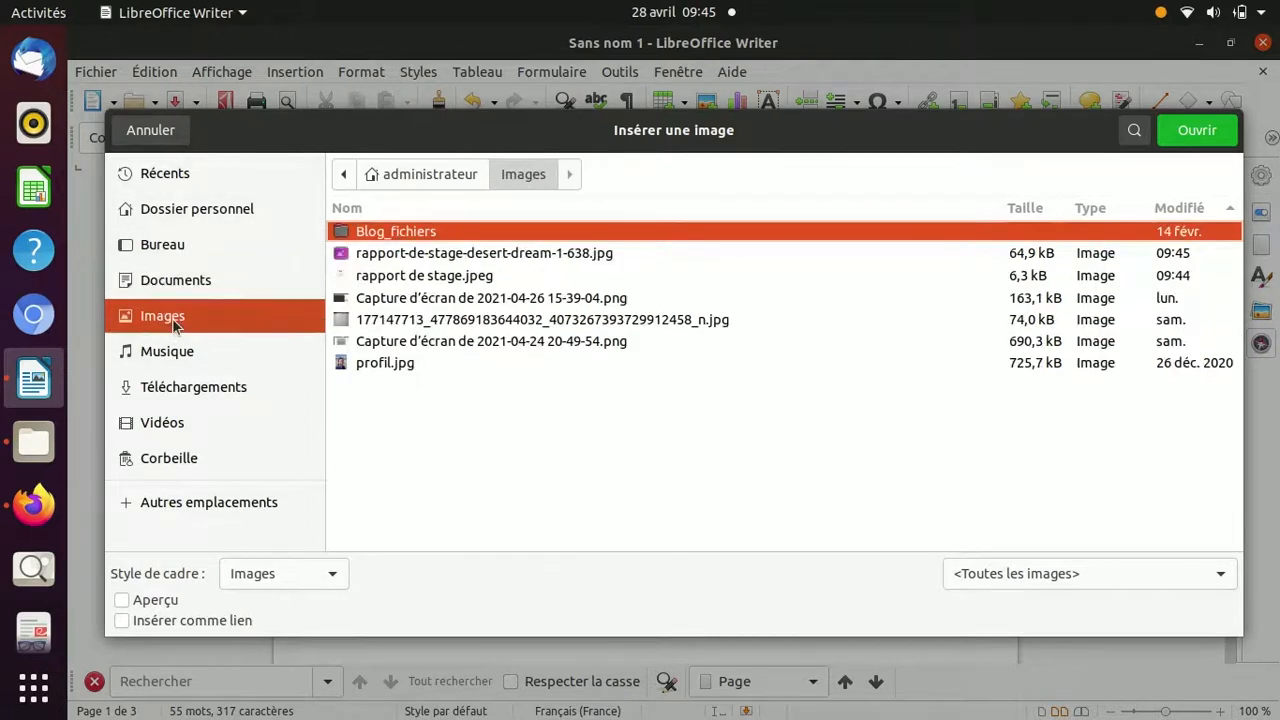
{"action": "left_click", "coordinate": [424, 278]}
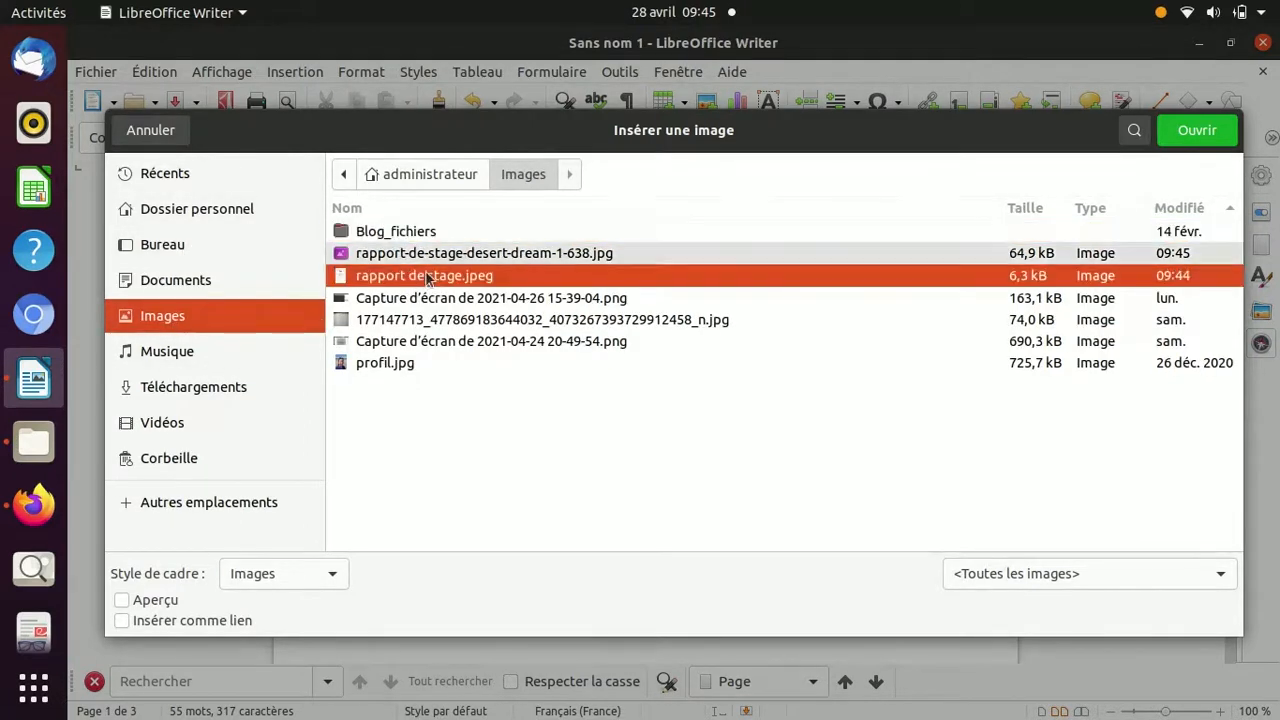
{"action": "left_click", "coordinate": [1192, 140]}
Step: Move the inserted picture to the page's left margin below the paragraph and enlarge it to about 6.6 × 9.3 cm
{"action": "left_click_drag", "start_coordinate": [693, 361], "coordinate": [494, 374]}
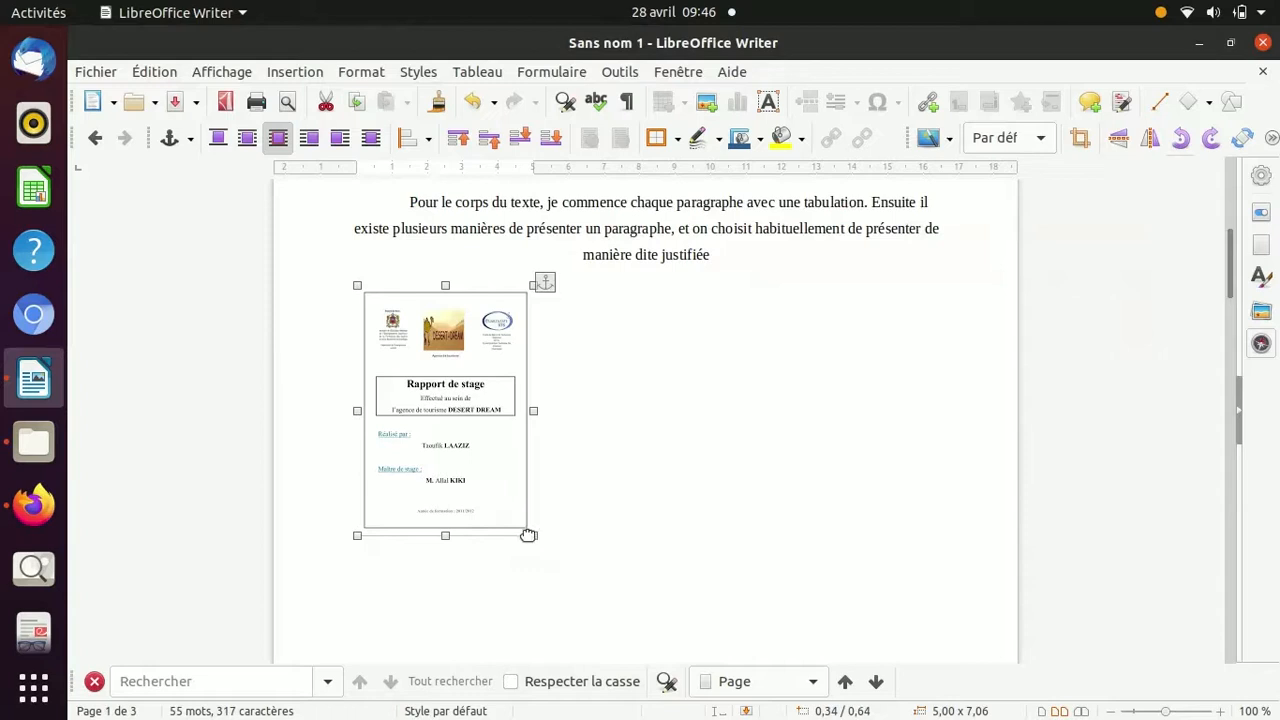
{"action": "left_click_drag", "start_coordinate": [524, 531], "coordinate": [585, 566]}
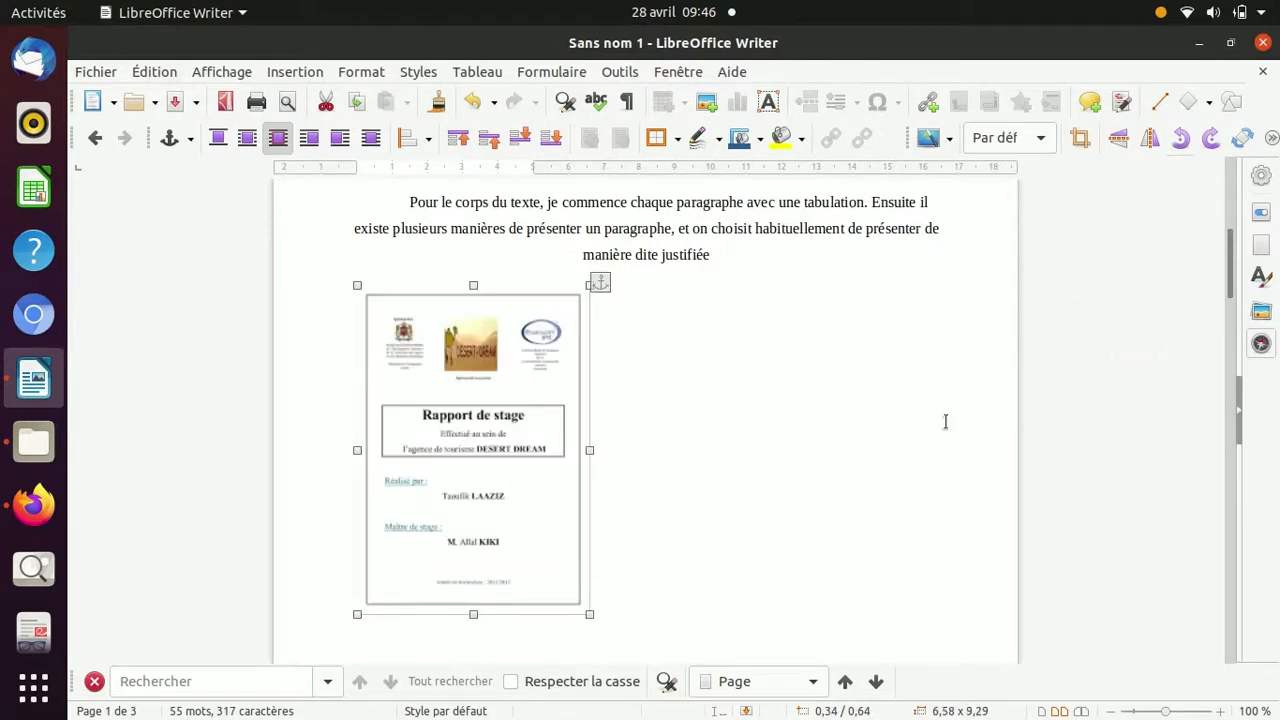
{"action": "left_click", "coordinate": [820, 312]}
Step: Add a text box about as wide as the picture just below it, containing the caption "Légende"
{"action": "left_click", "coordinate": [768, 101]}
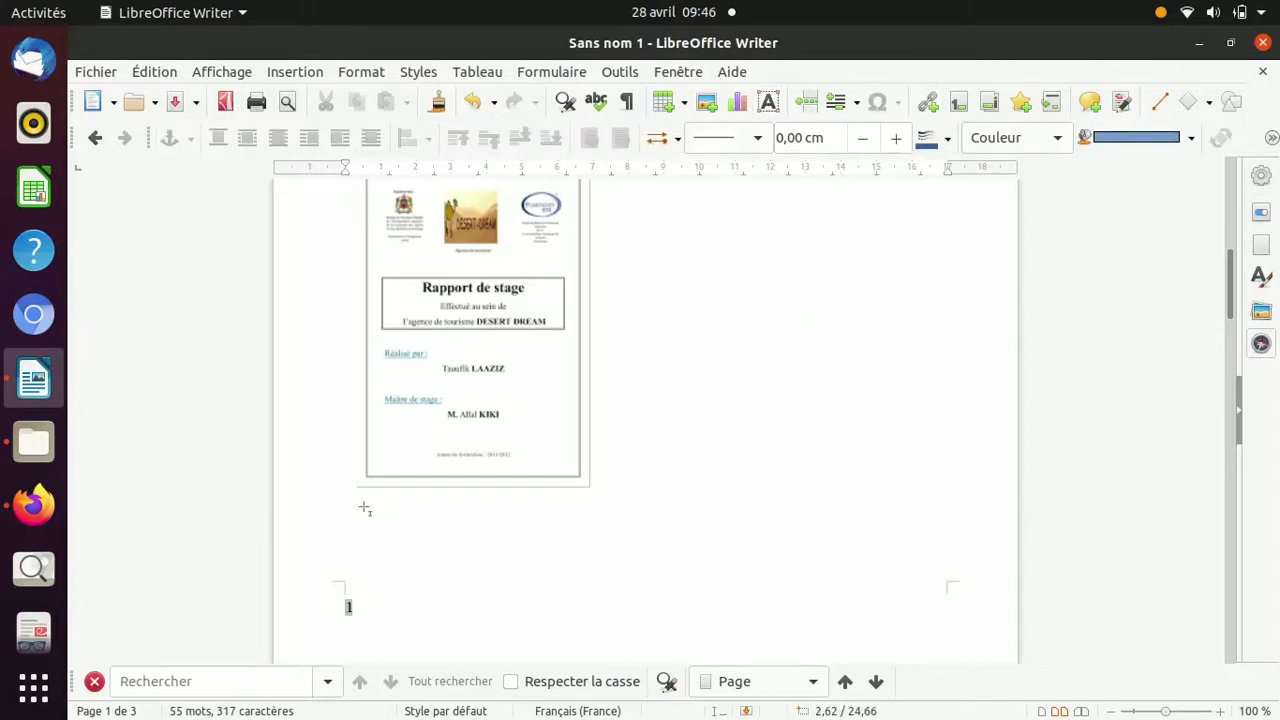
{"action": "left_click_drag", "start_coordinate": [358, 506], "coordinate": [584, 528]}
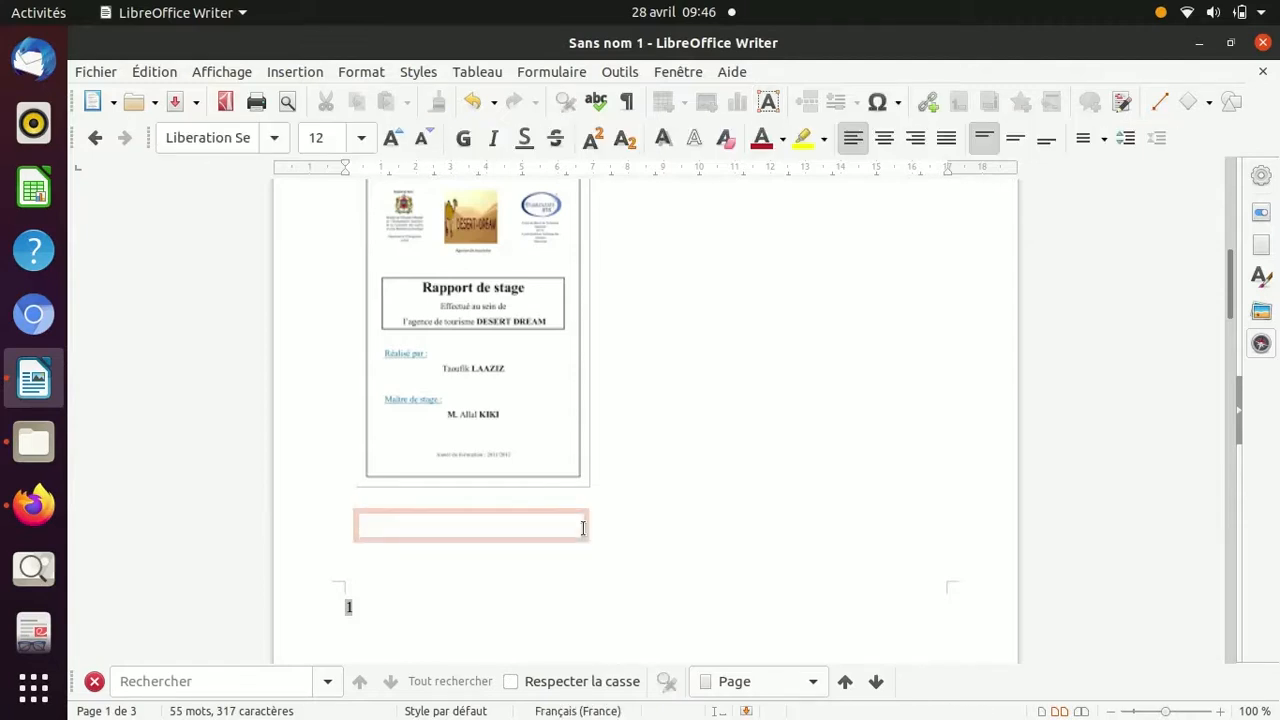
{"action": "type", "text": "Légende"}
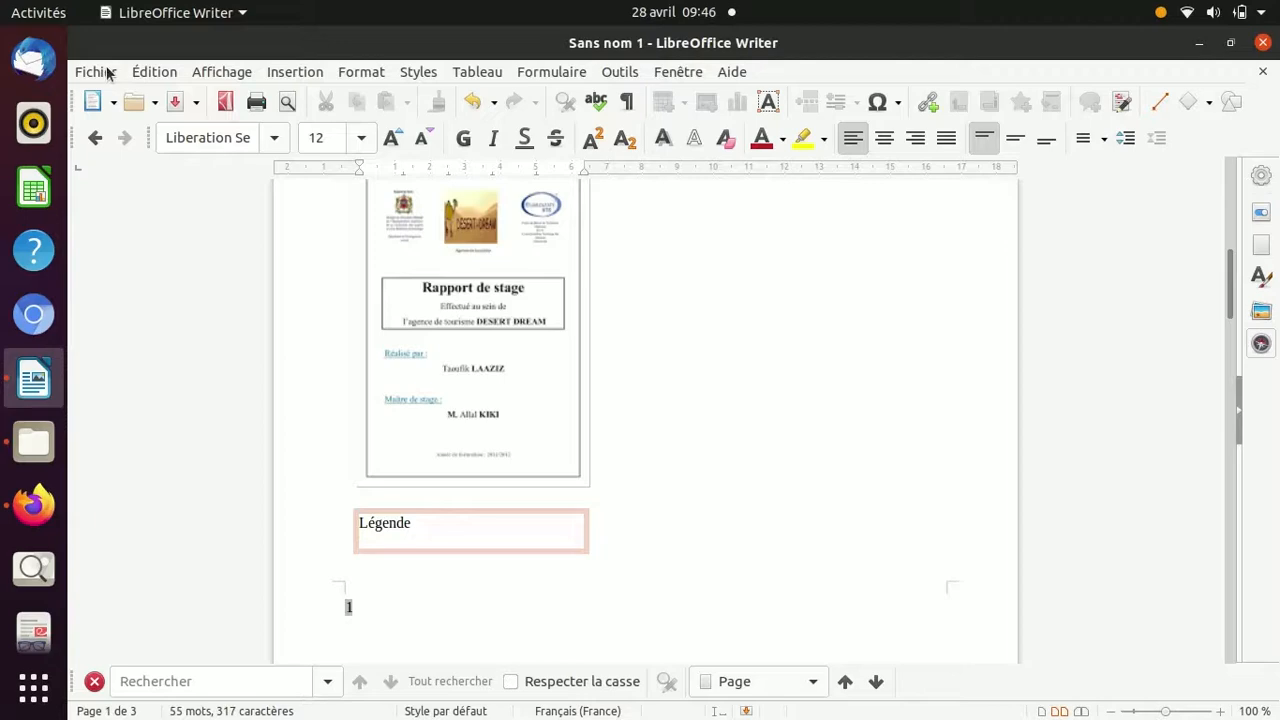
Step: Save the document in the Documents folder as "rapport de stage V1" in Texte ODF (.odt) format
{"action": "left_click", "coordinate": [106, 73]}
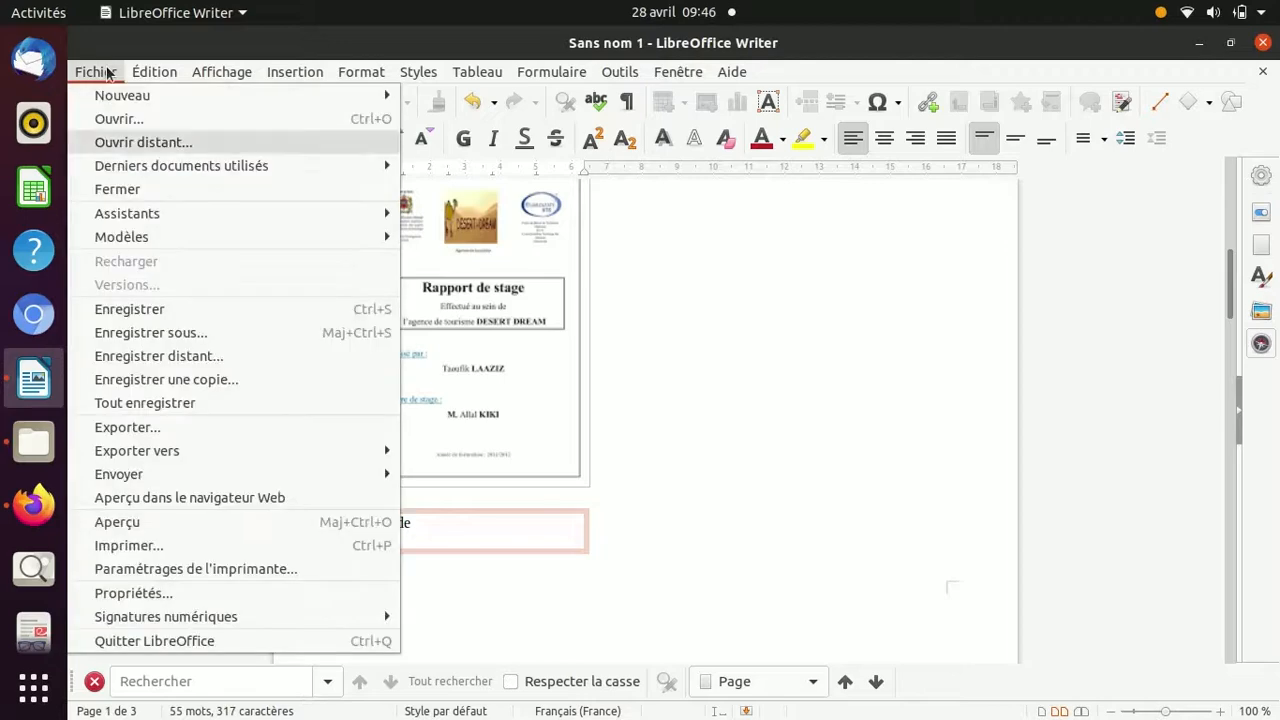
{"action": "left_click", "coordinate": [136, 333]}
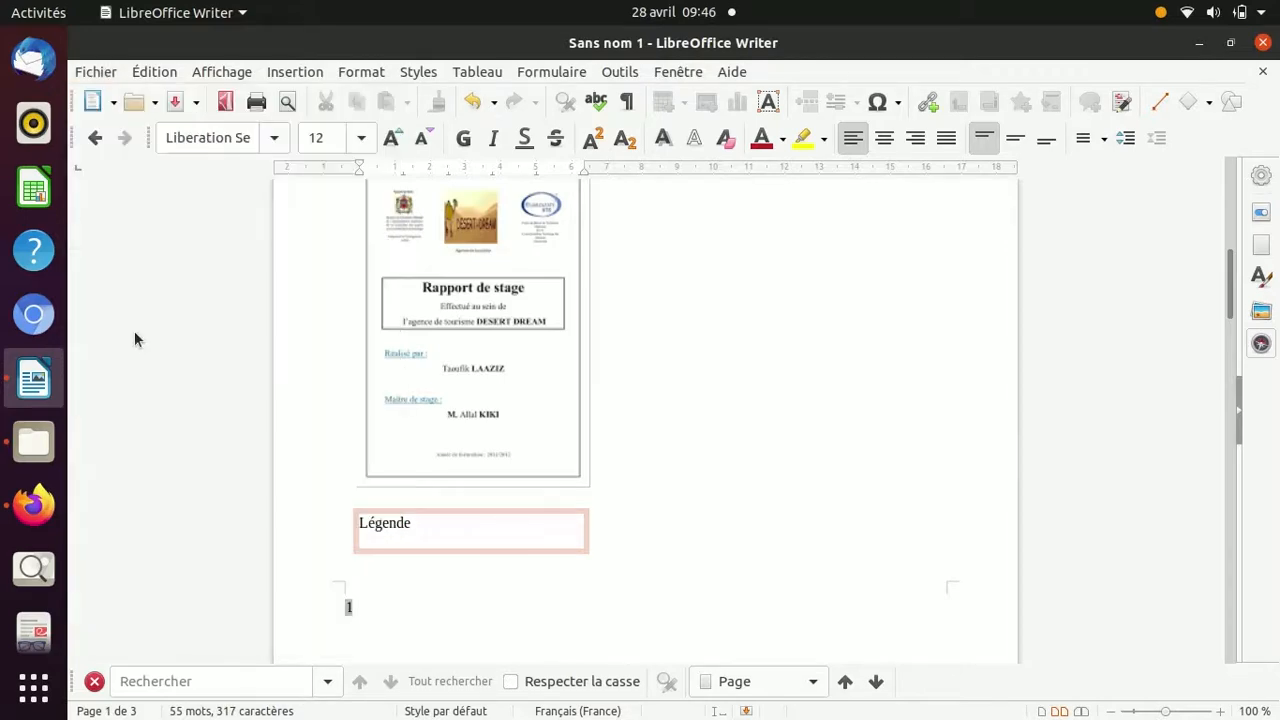
{"action": "type", "text": "rapport de stage V"}
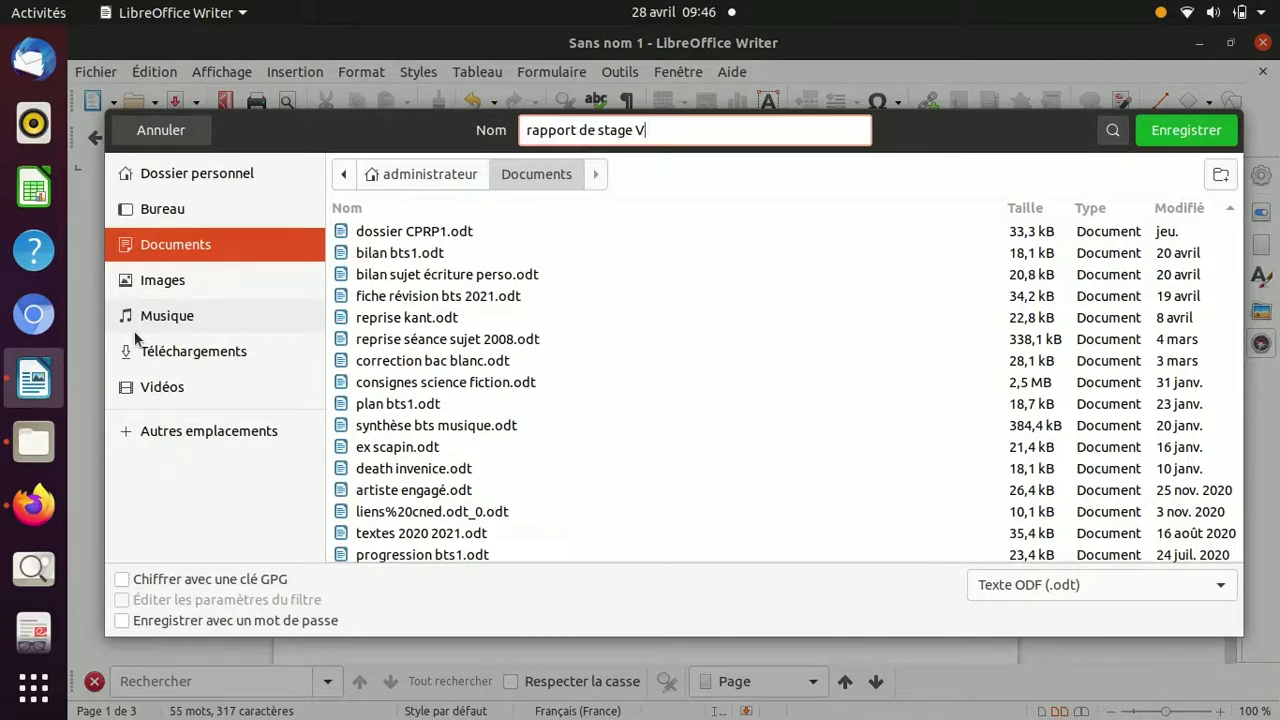
{"action": "type", "text": "1"}
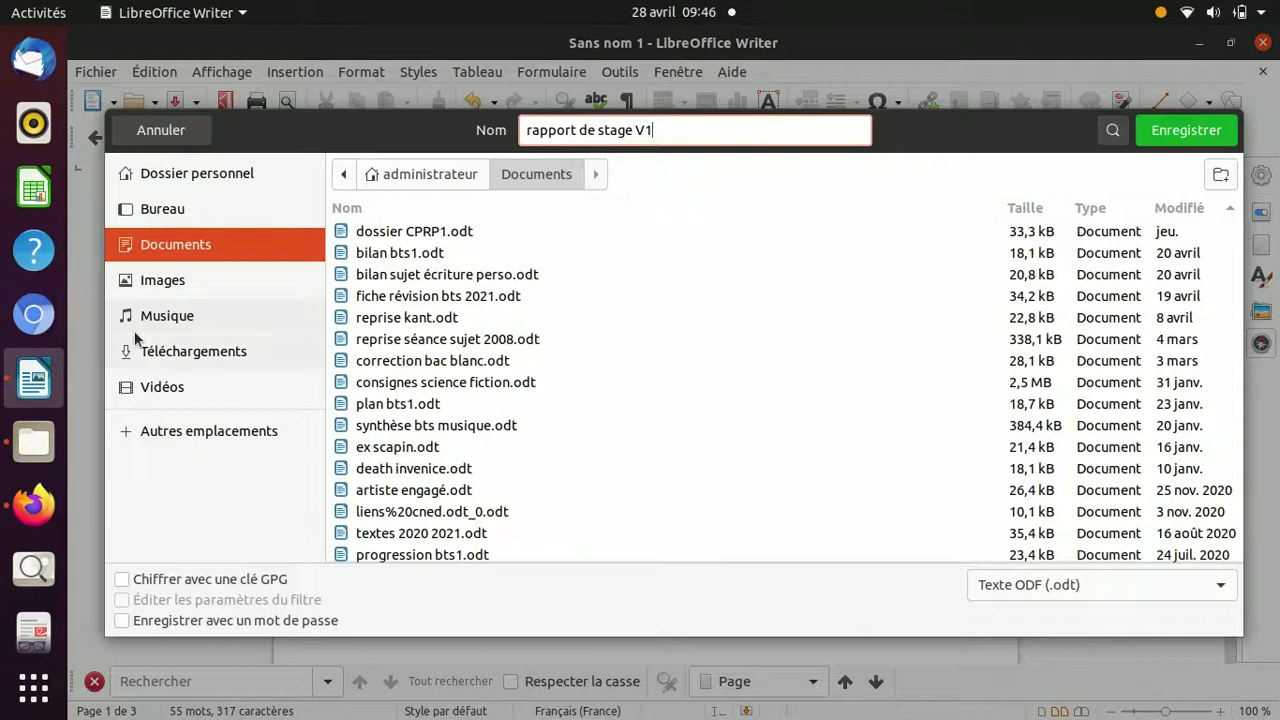
{"action": "left_click", "coordinate": [1196, 143]}
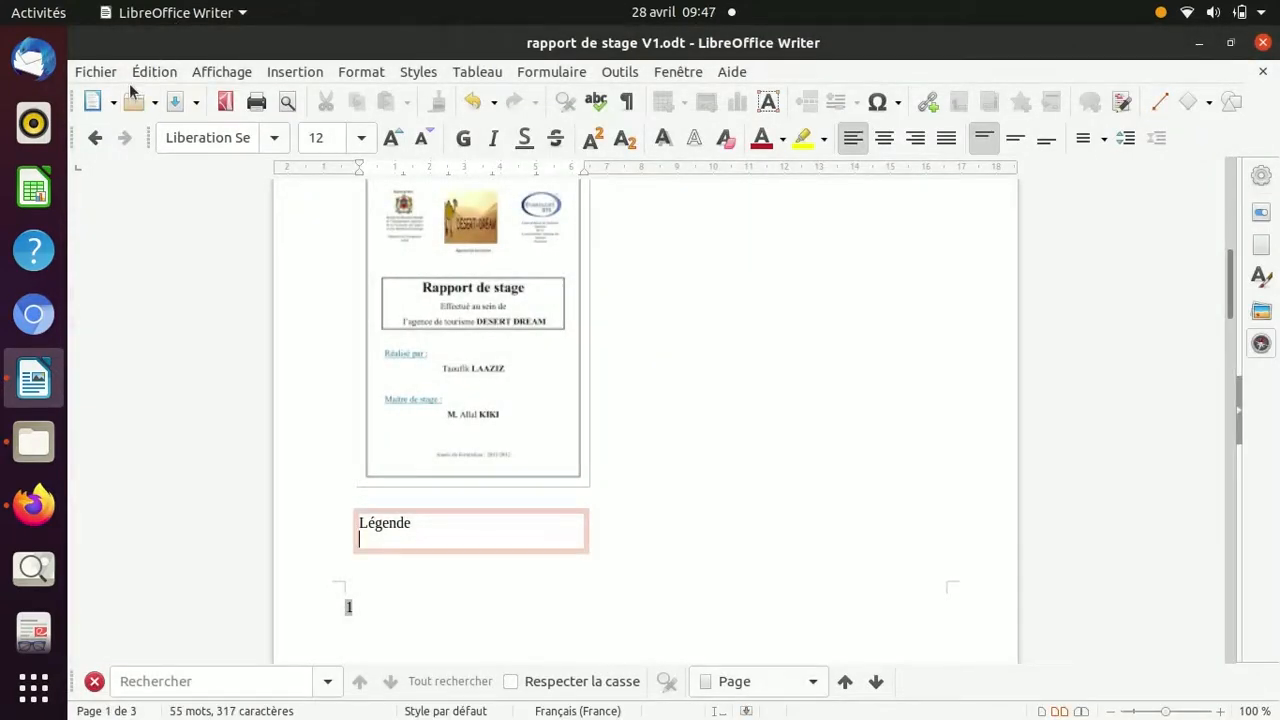
Step: Export the document as a PDF named "rapport de stage V1" in the Documents folder
{"action": "left_click", "coordinate": [228, 103]}
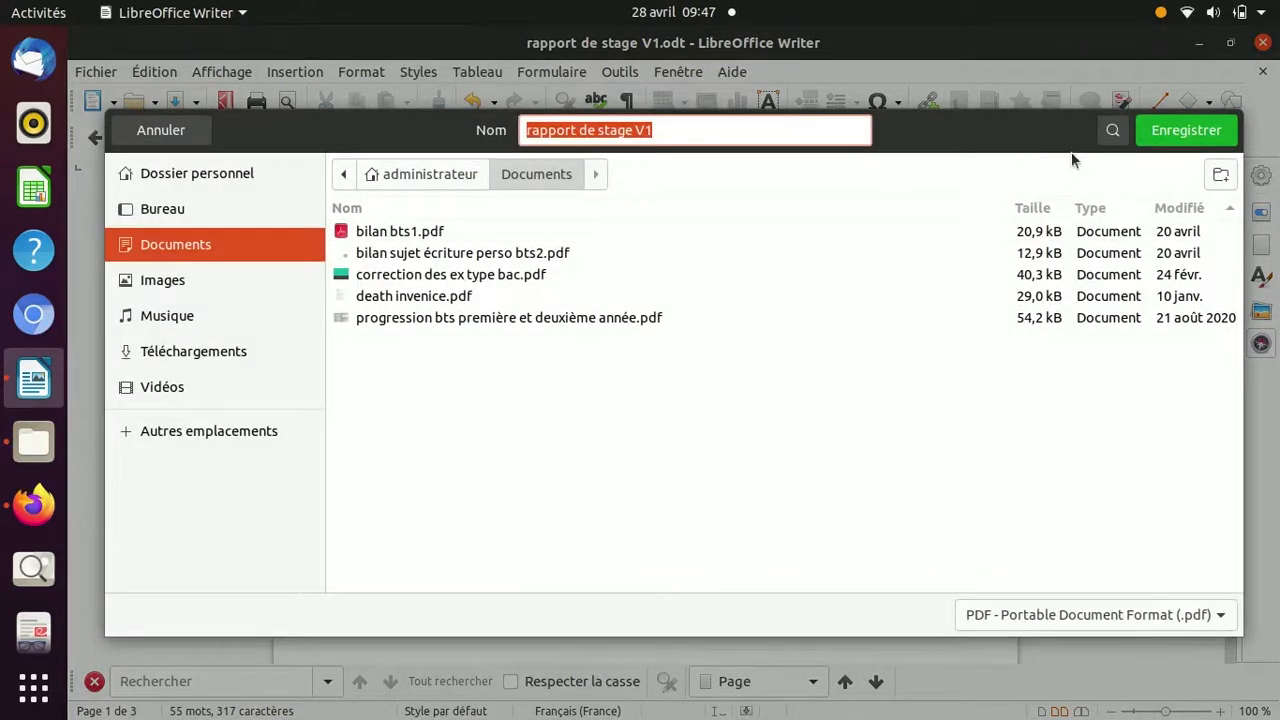
{"action": "left_click", "coordinate": [1185, 133]}
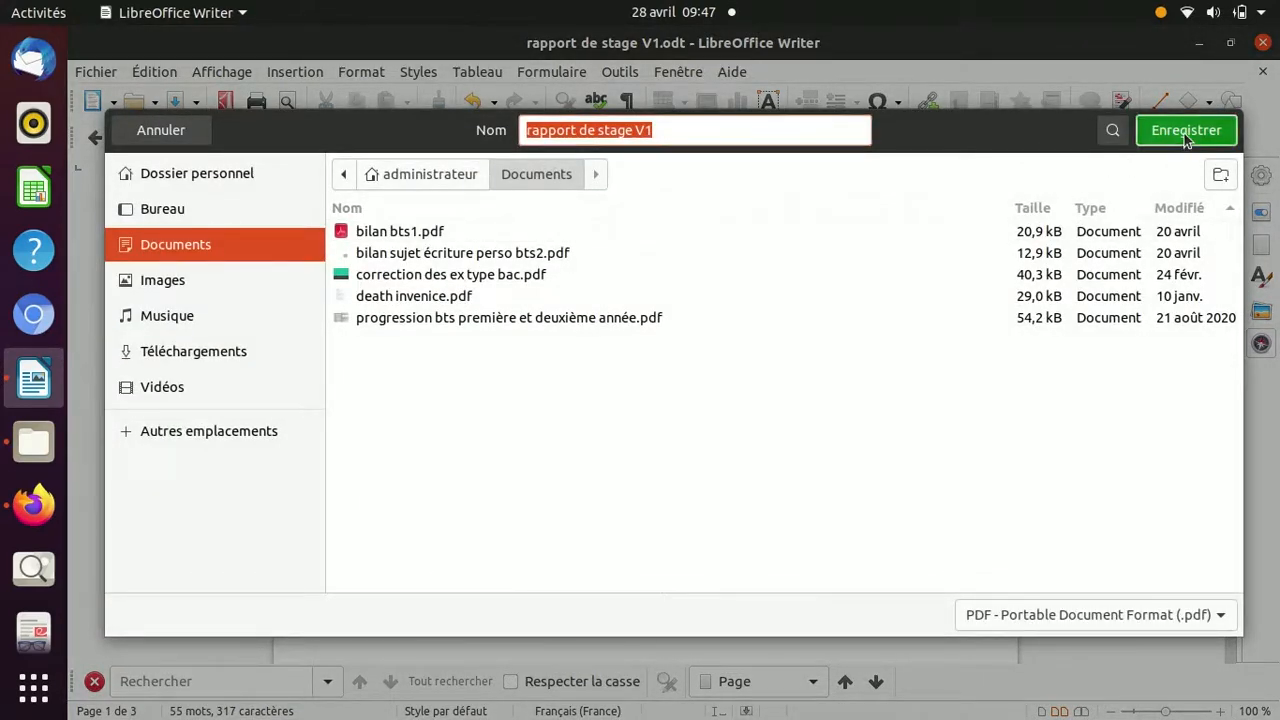